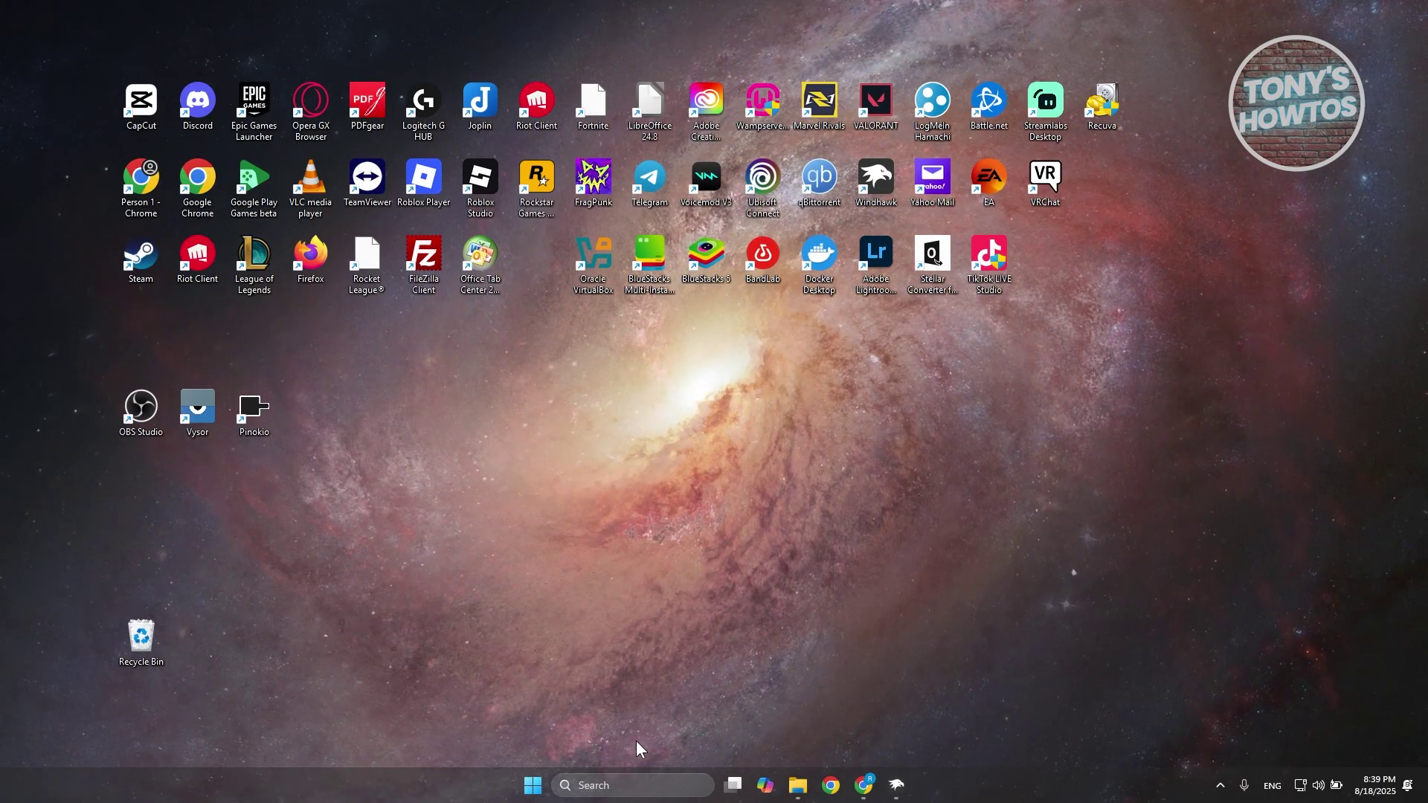
- Search Windows for 'display' and open the Display settings page
click(633, 780)
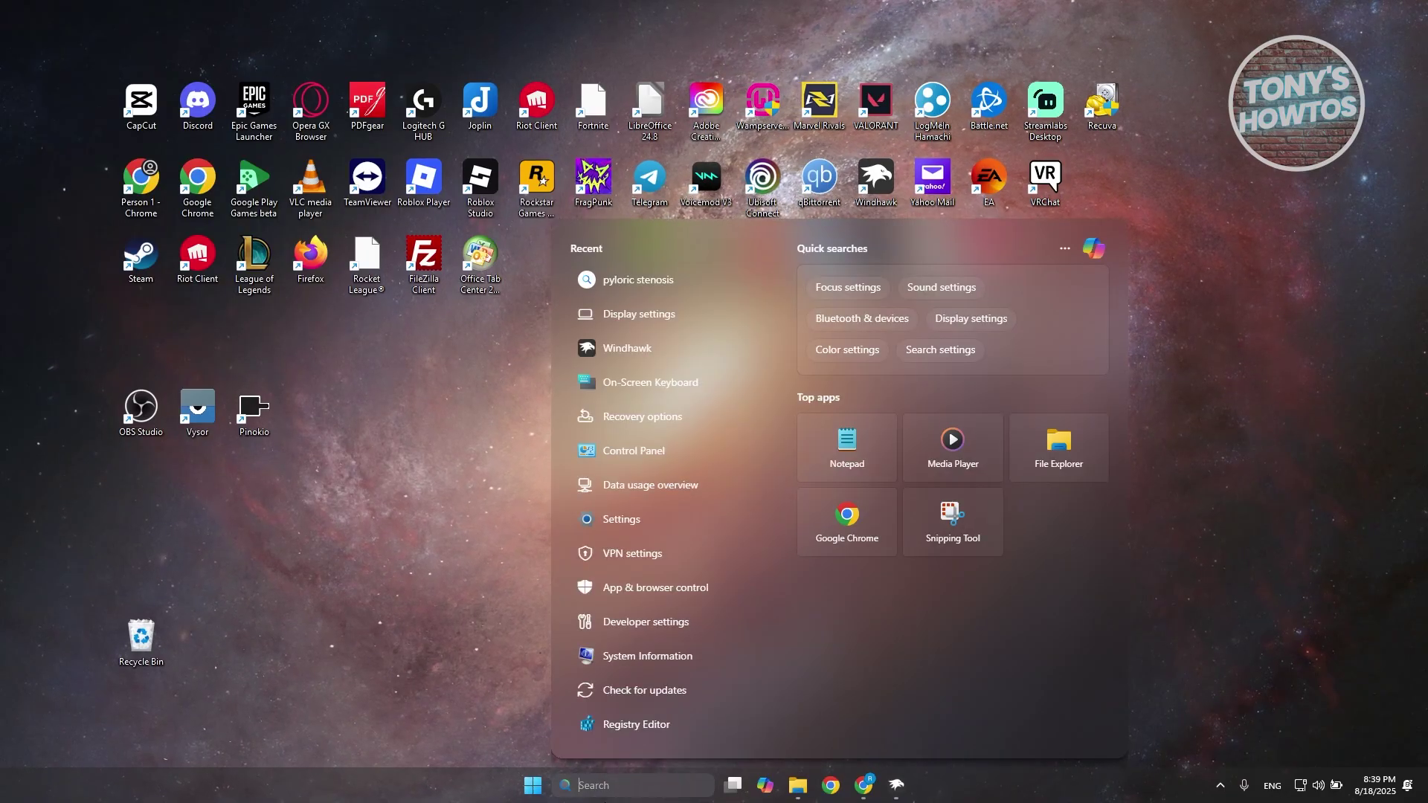
text(display settings)
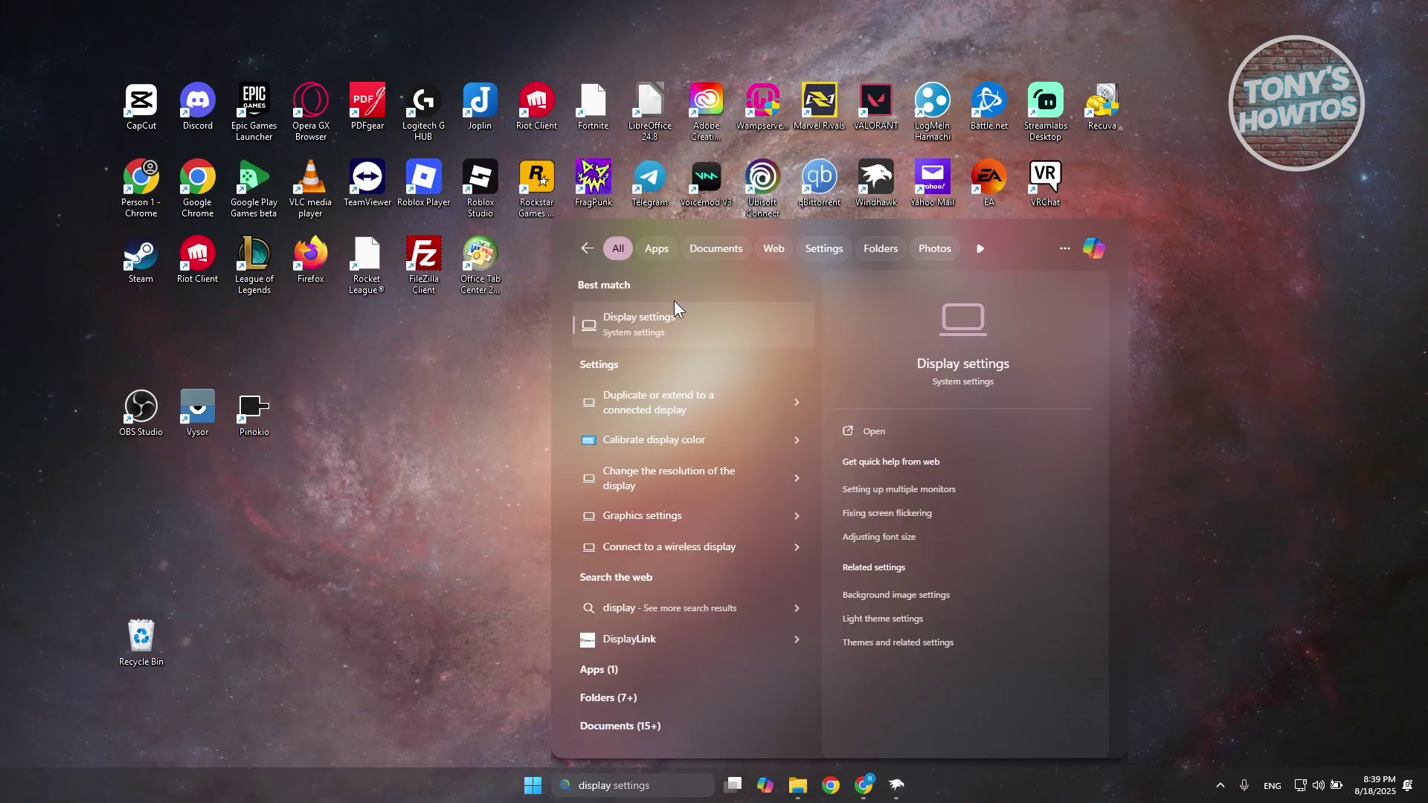
click(673, 324)
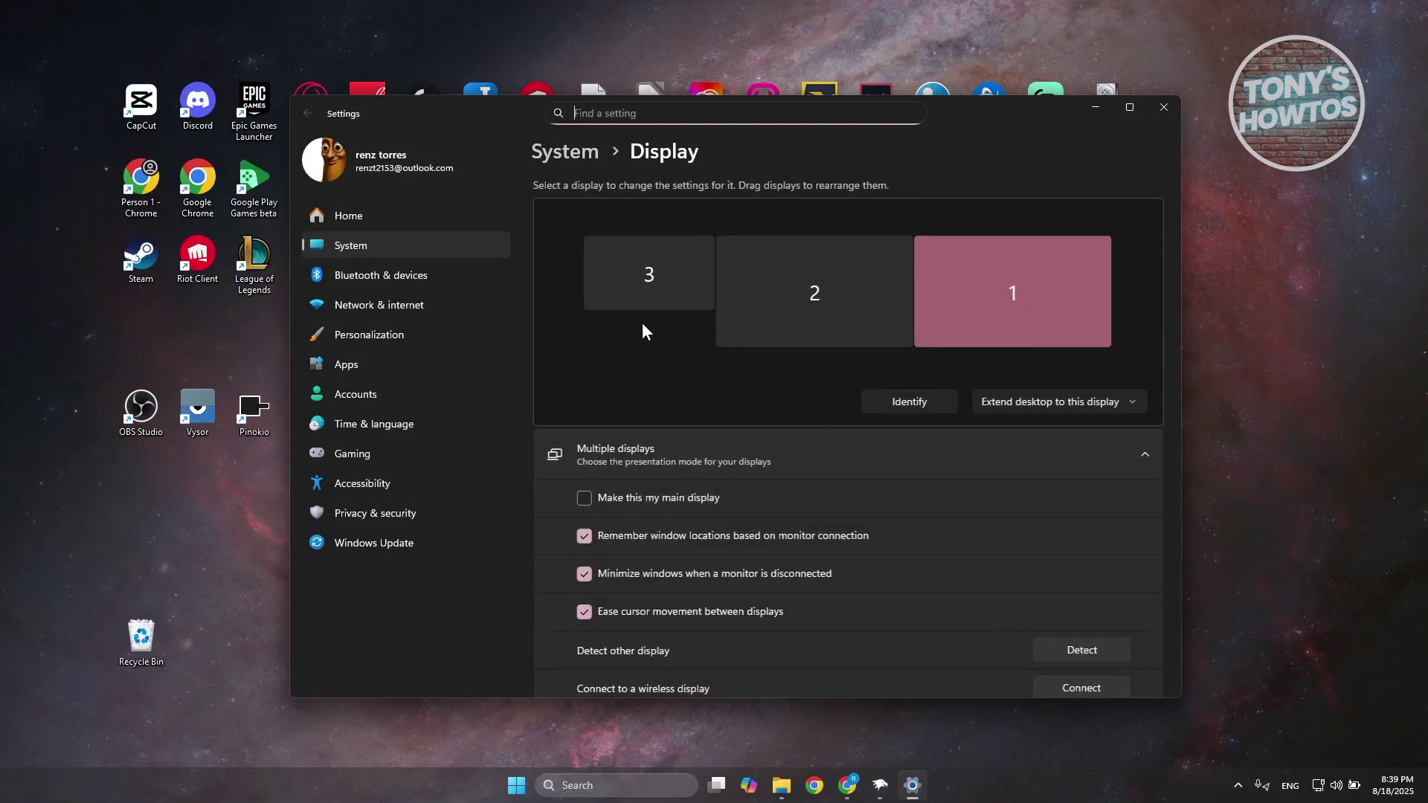
- Scroll down to Scale & layout and shift the Settings window to the right
drag(1002, 124, 992, 88)
scroll(819, 467, down, 6)
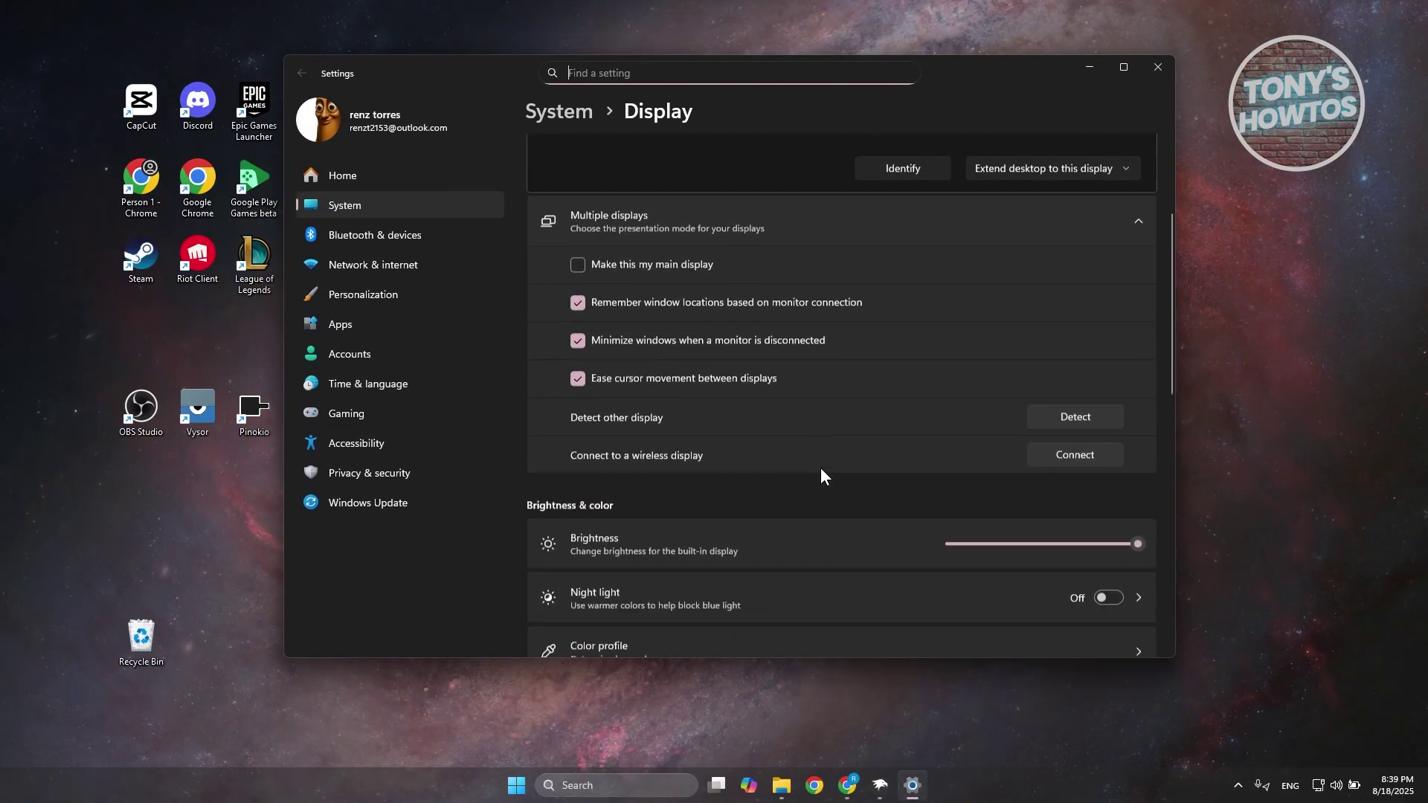
scroll(734, 454, down, 3)
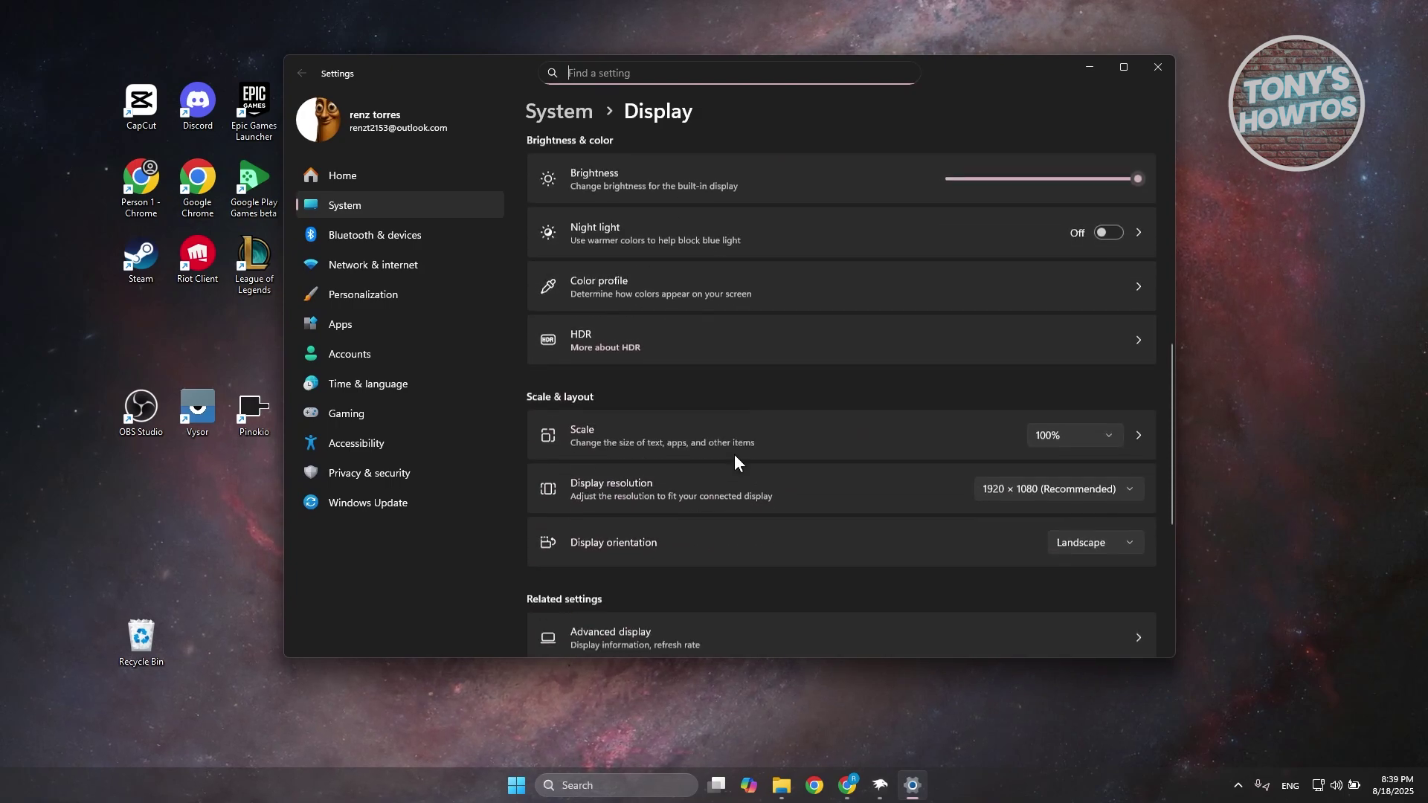
drag(973, 78, 1099, 79)
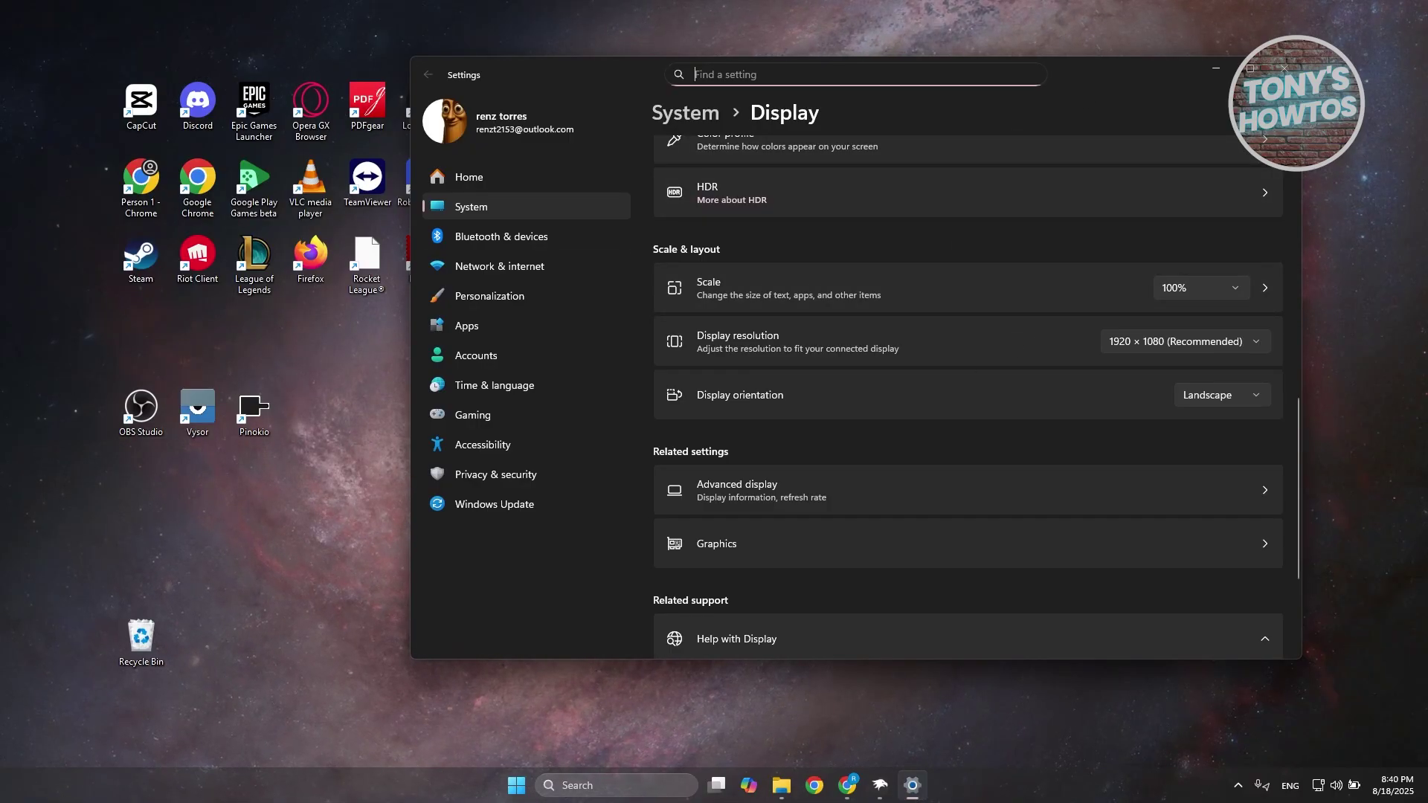
- Try 125% scale on the main display, then set it back to 100%
click(1229, 289)
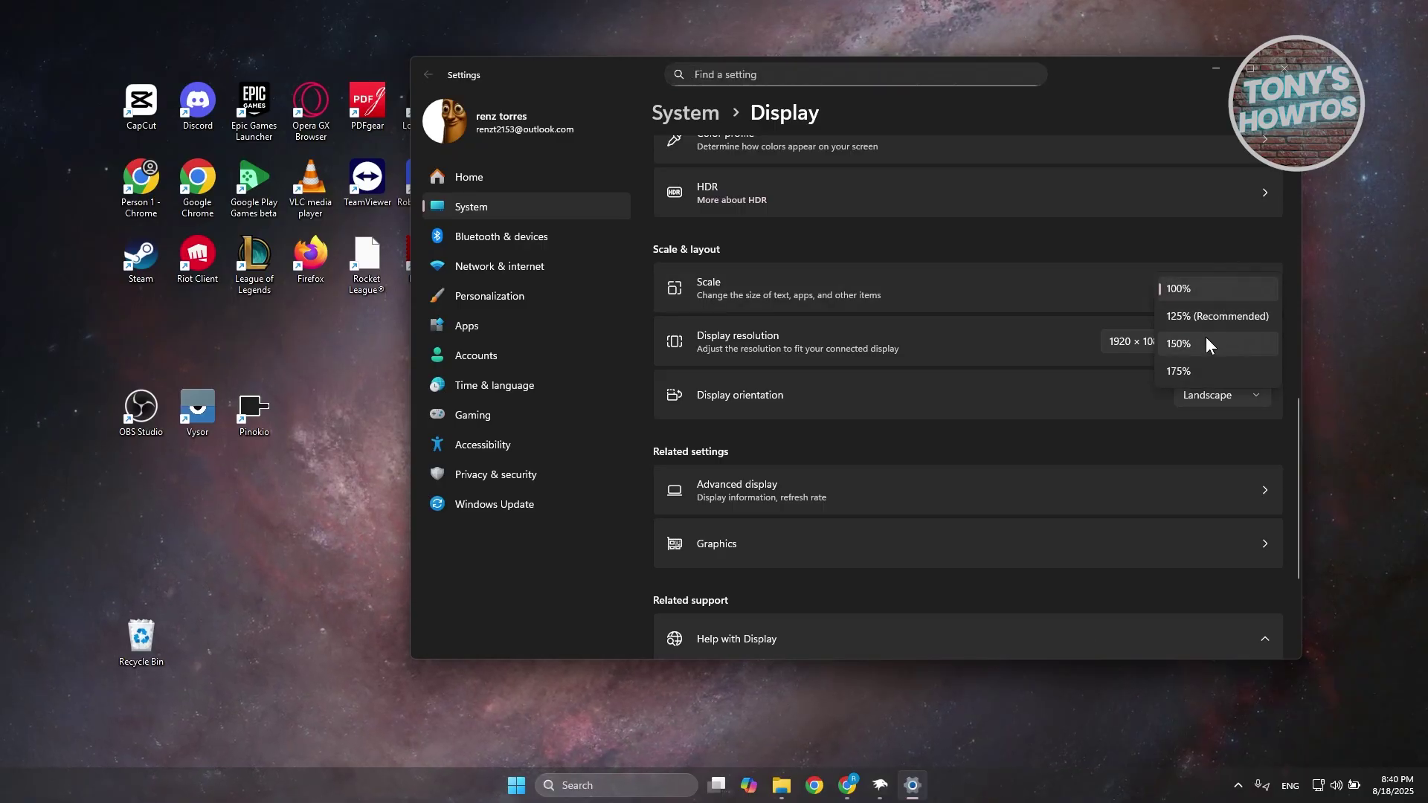
key(Return)
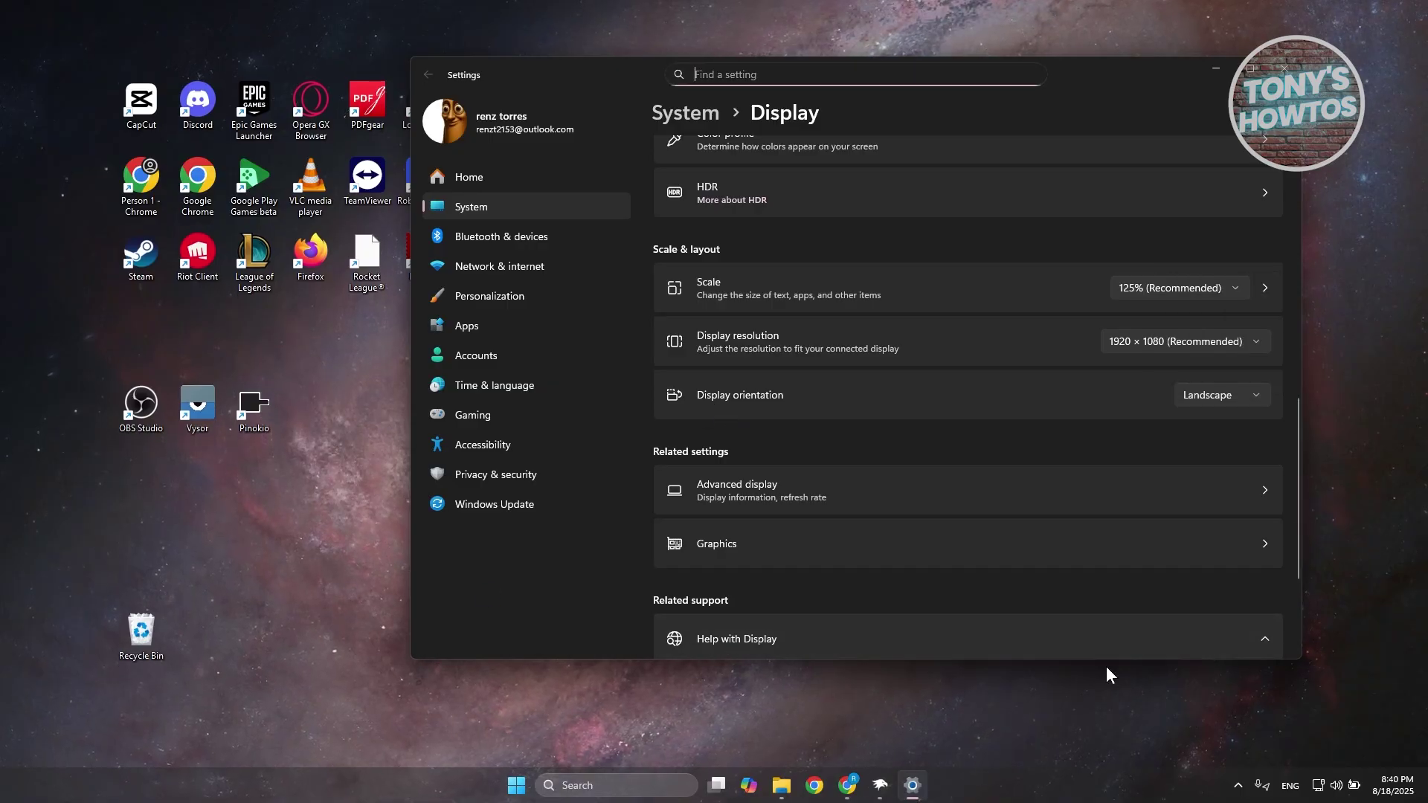
click(1193, 283)
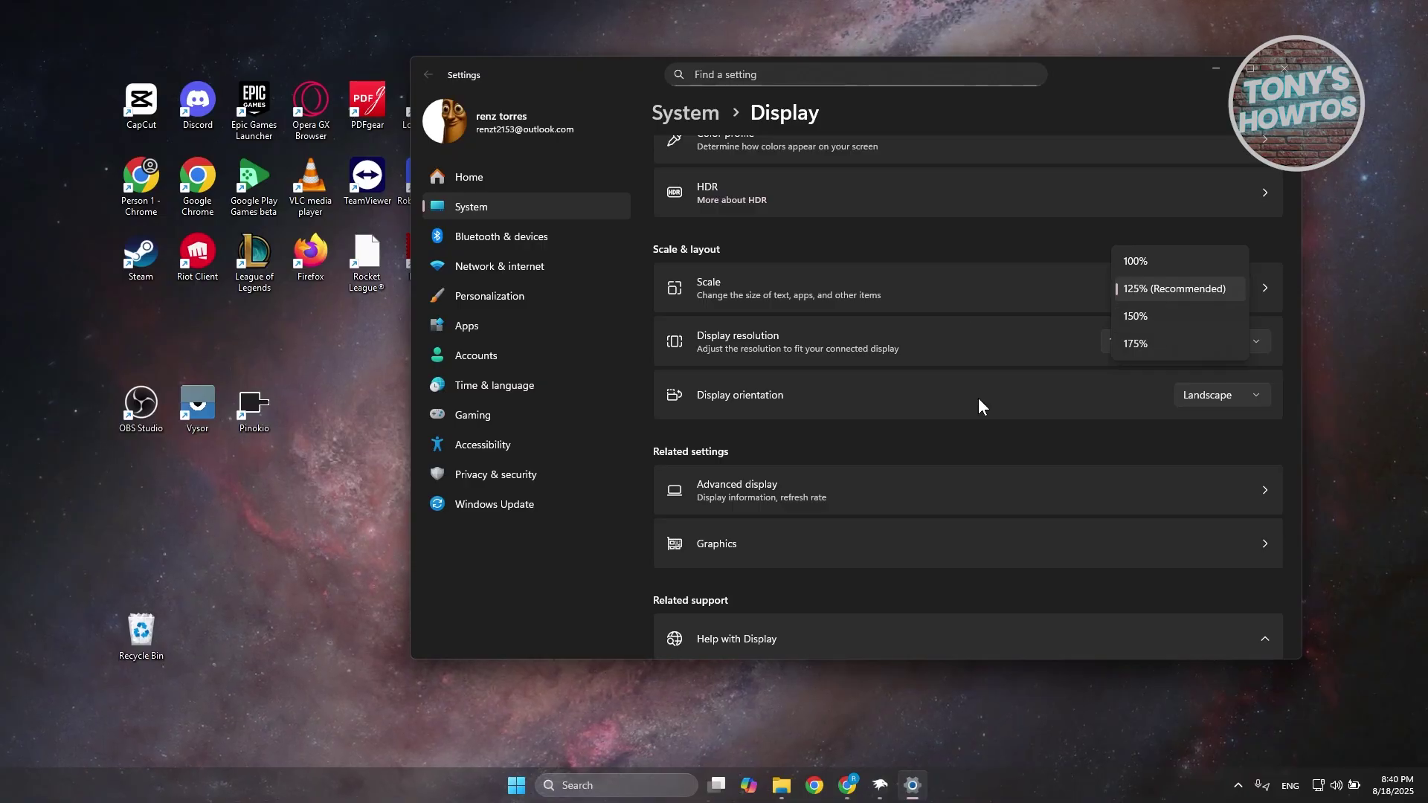
click(1136, 261)
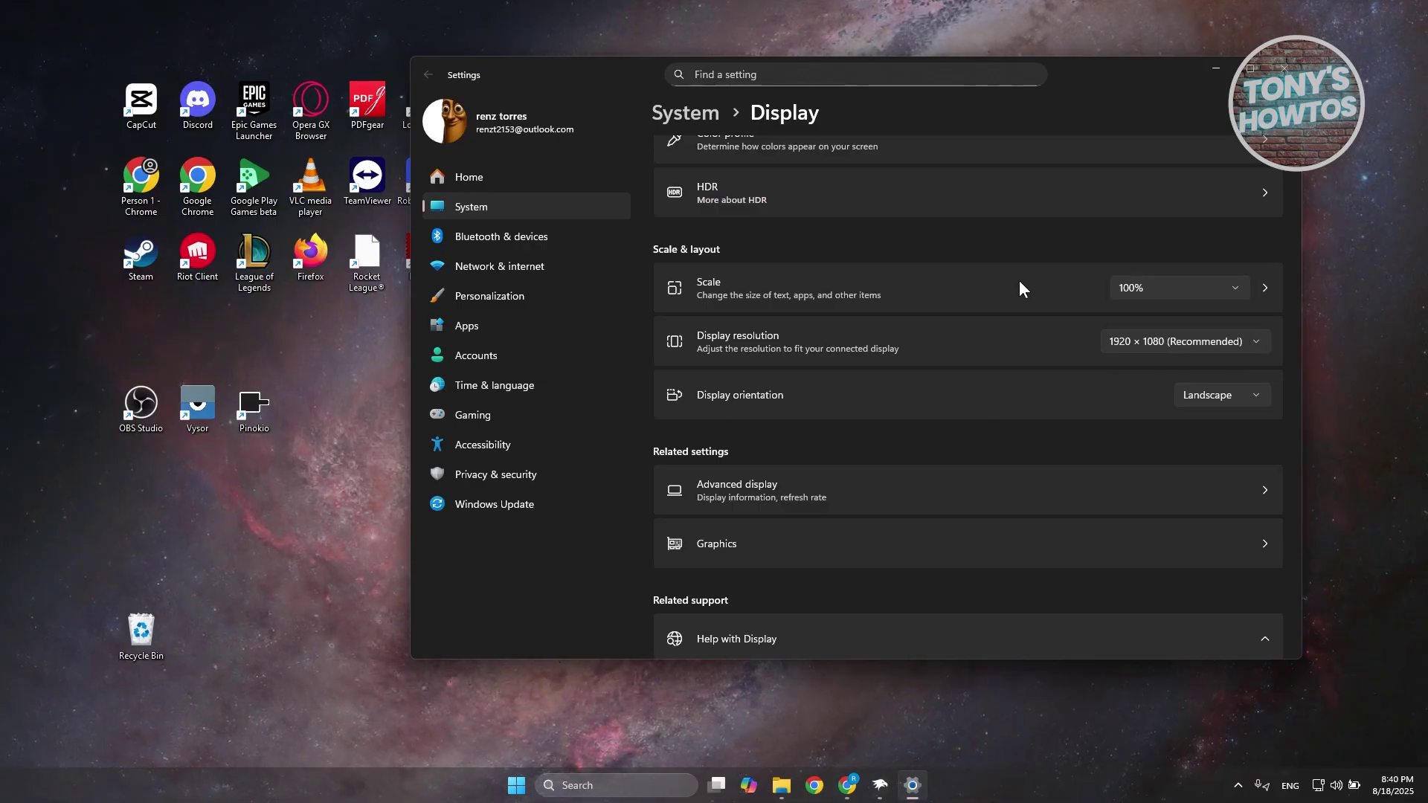
- Select display 2, set its scale to 125%, then restore 100% (Recommended)
scroll(1015, 323, up, 10)
click(975, 300)
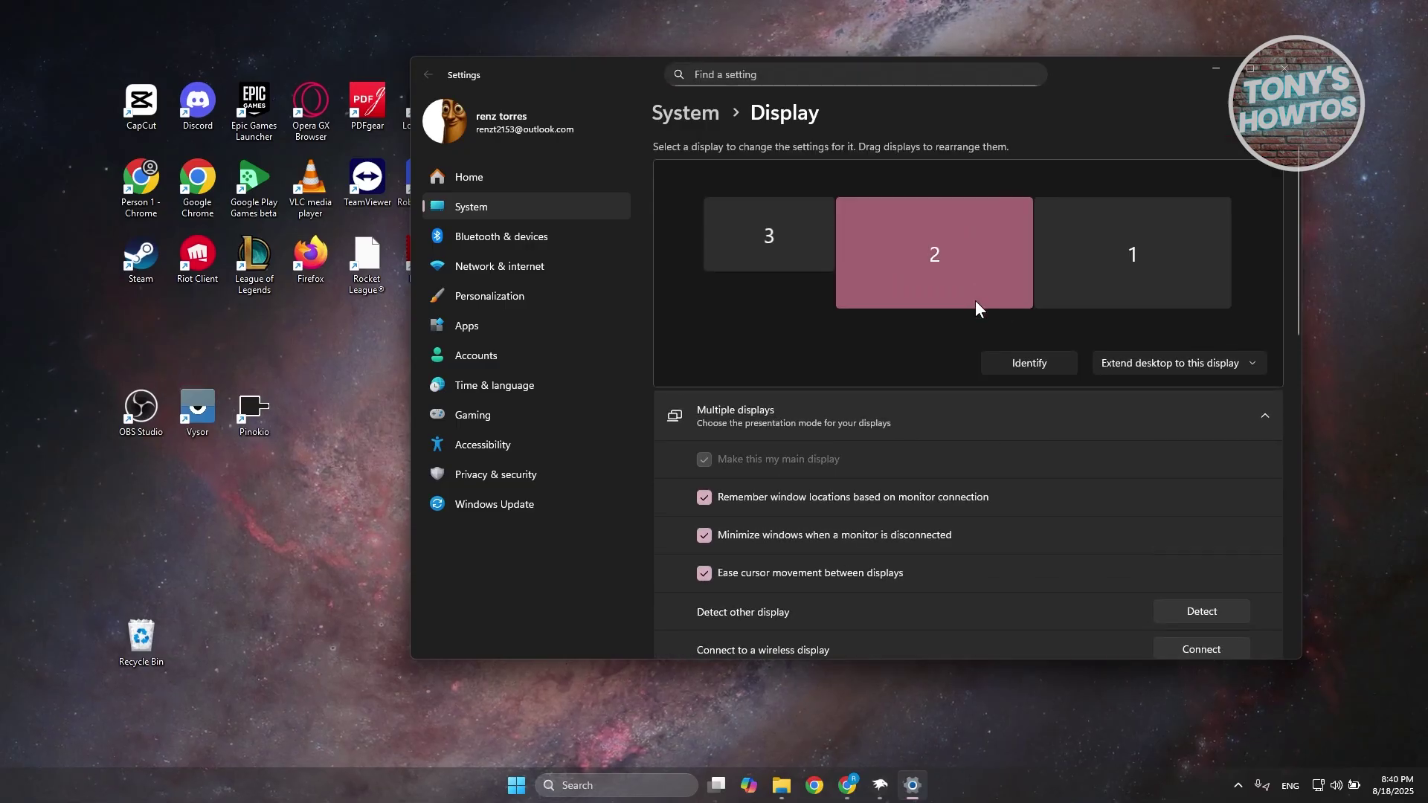
scroll(883, 372, down, 10)
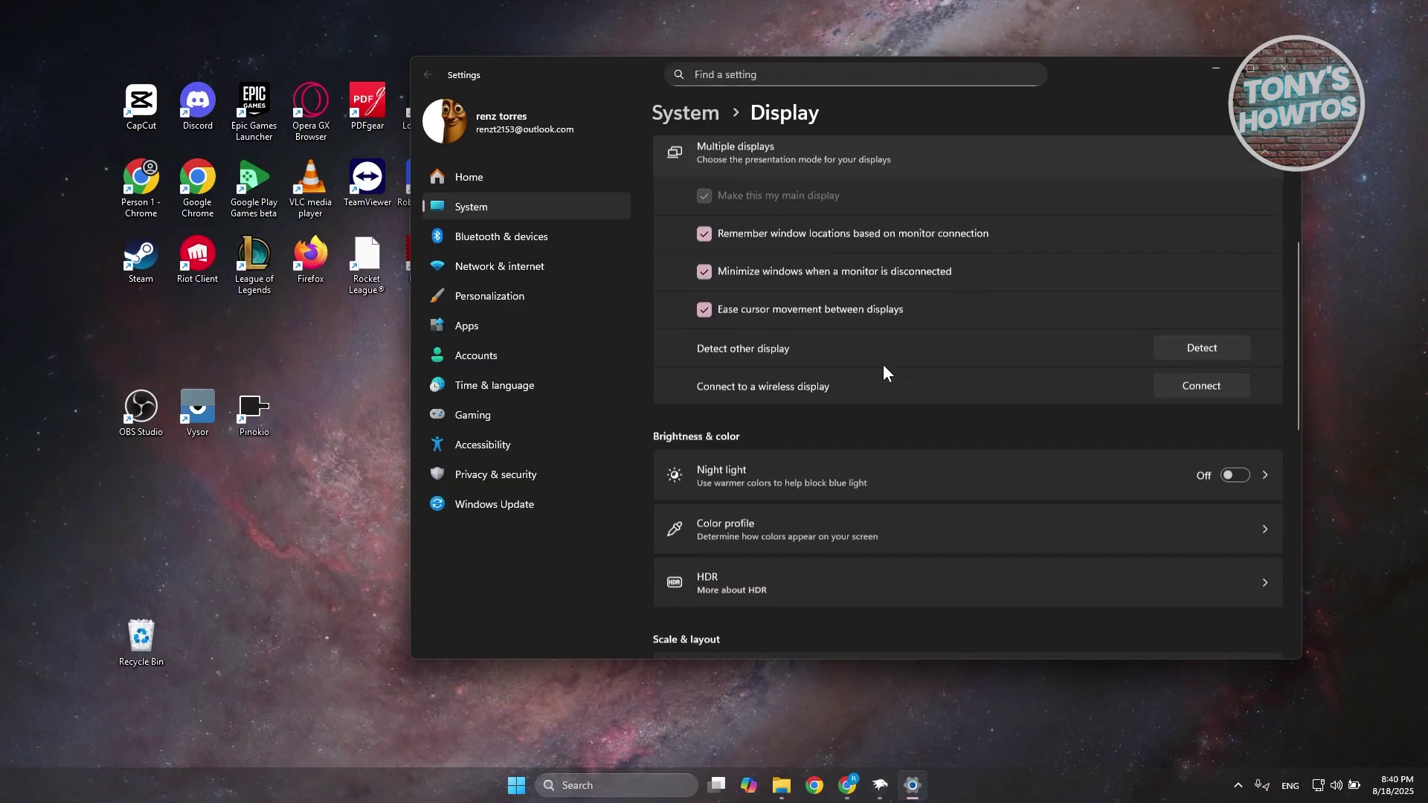
scroll(1017, 402, down, 1)
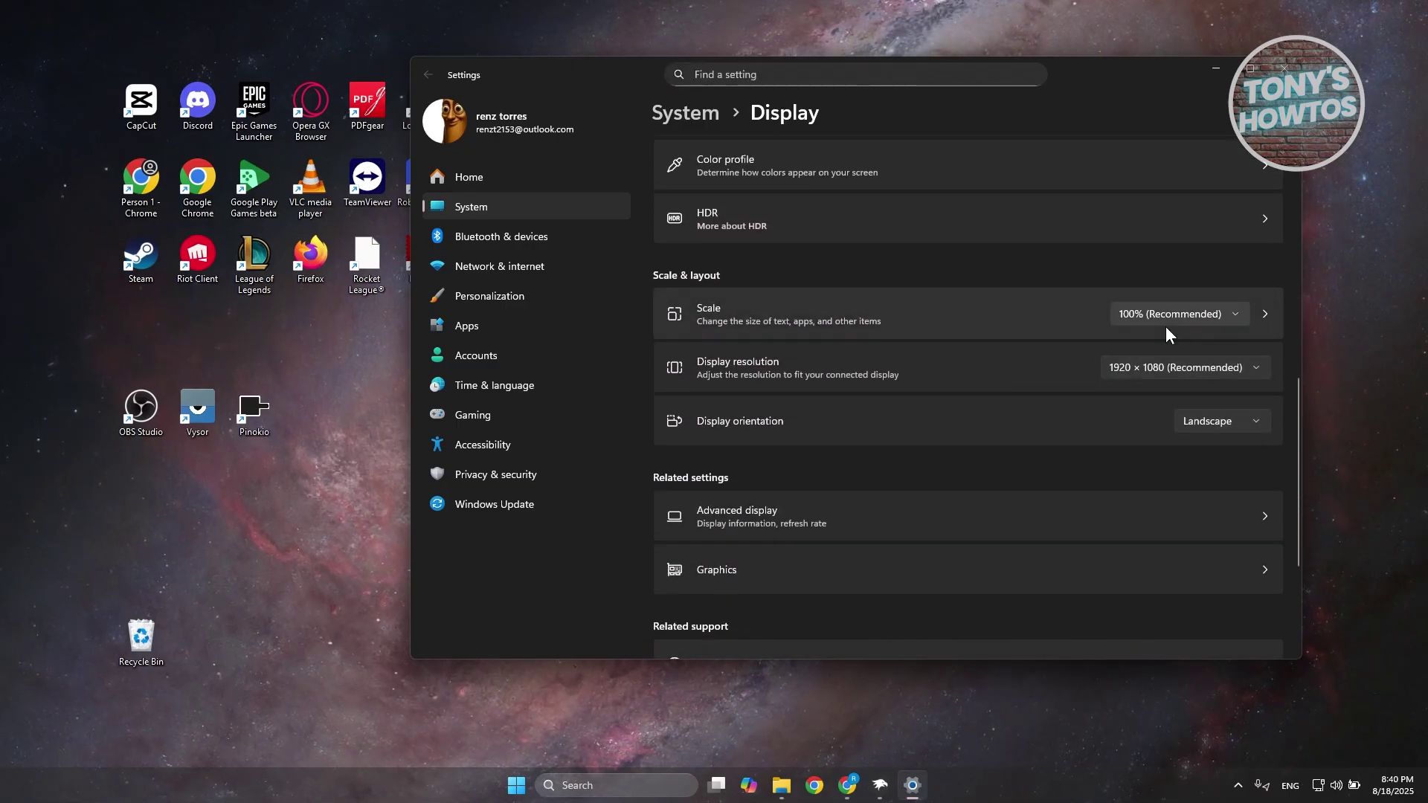
click(1207, 317)
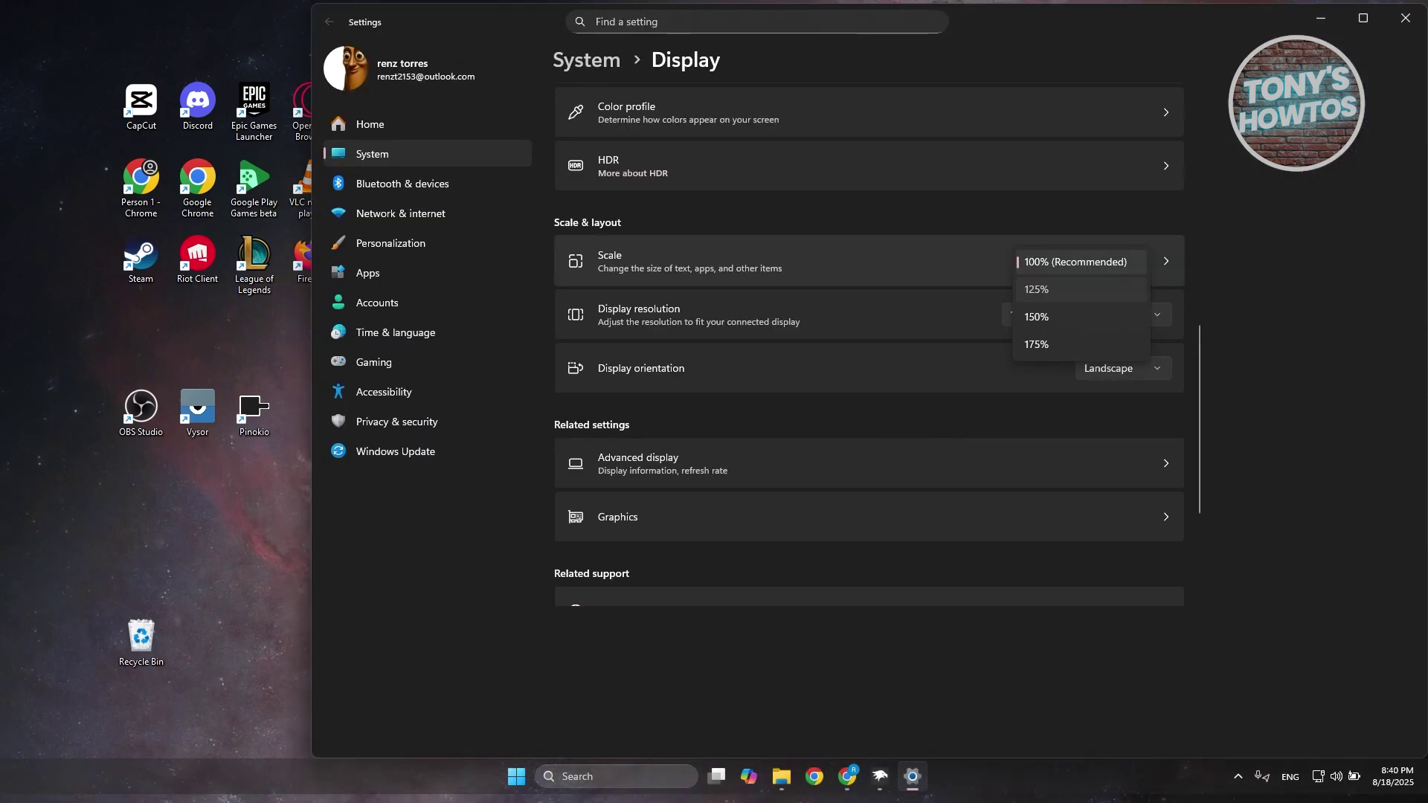
click(1036, 289)
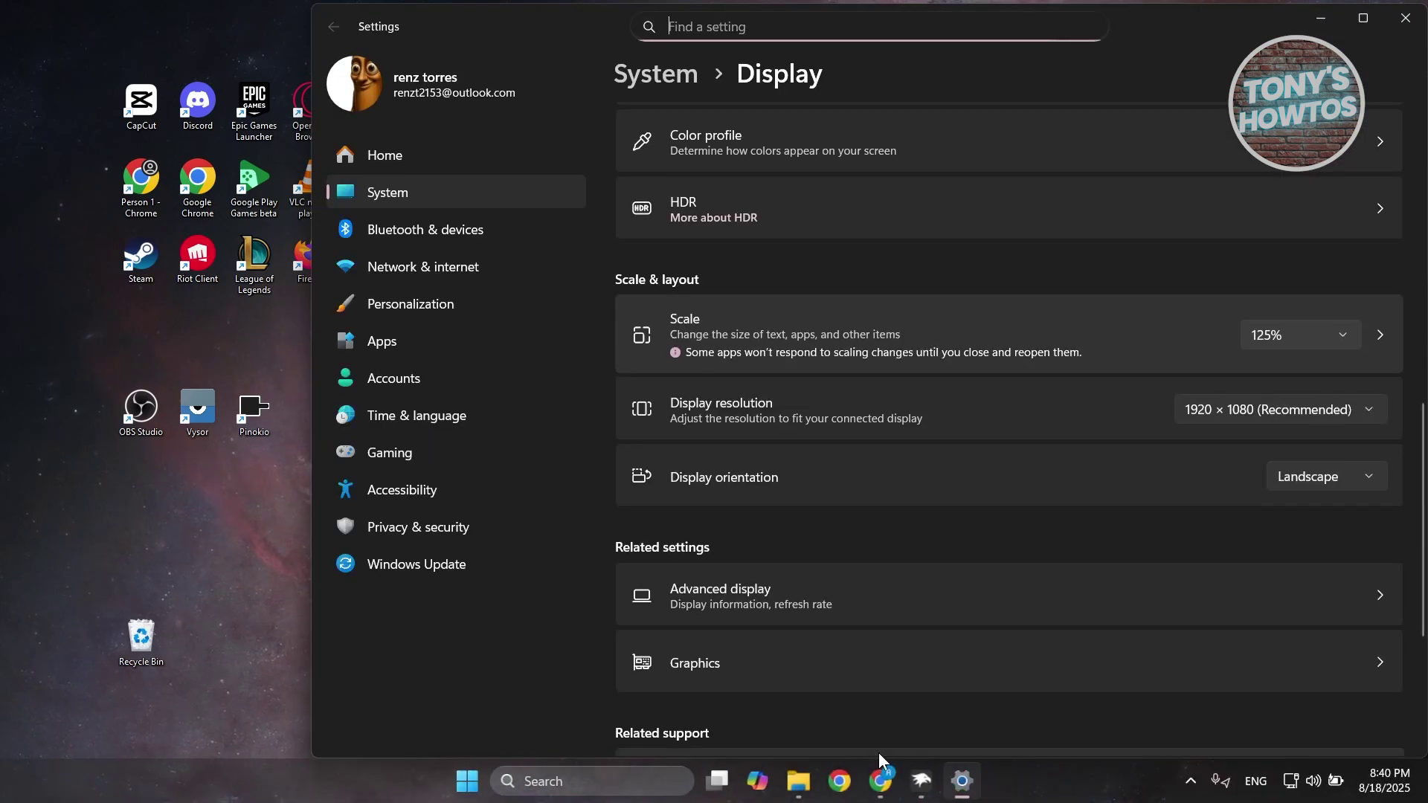
click(1313, 332)
click(1309, 301)
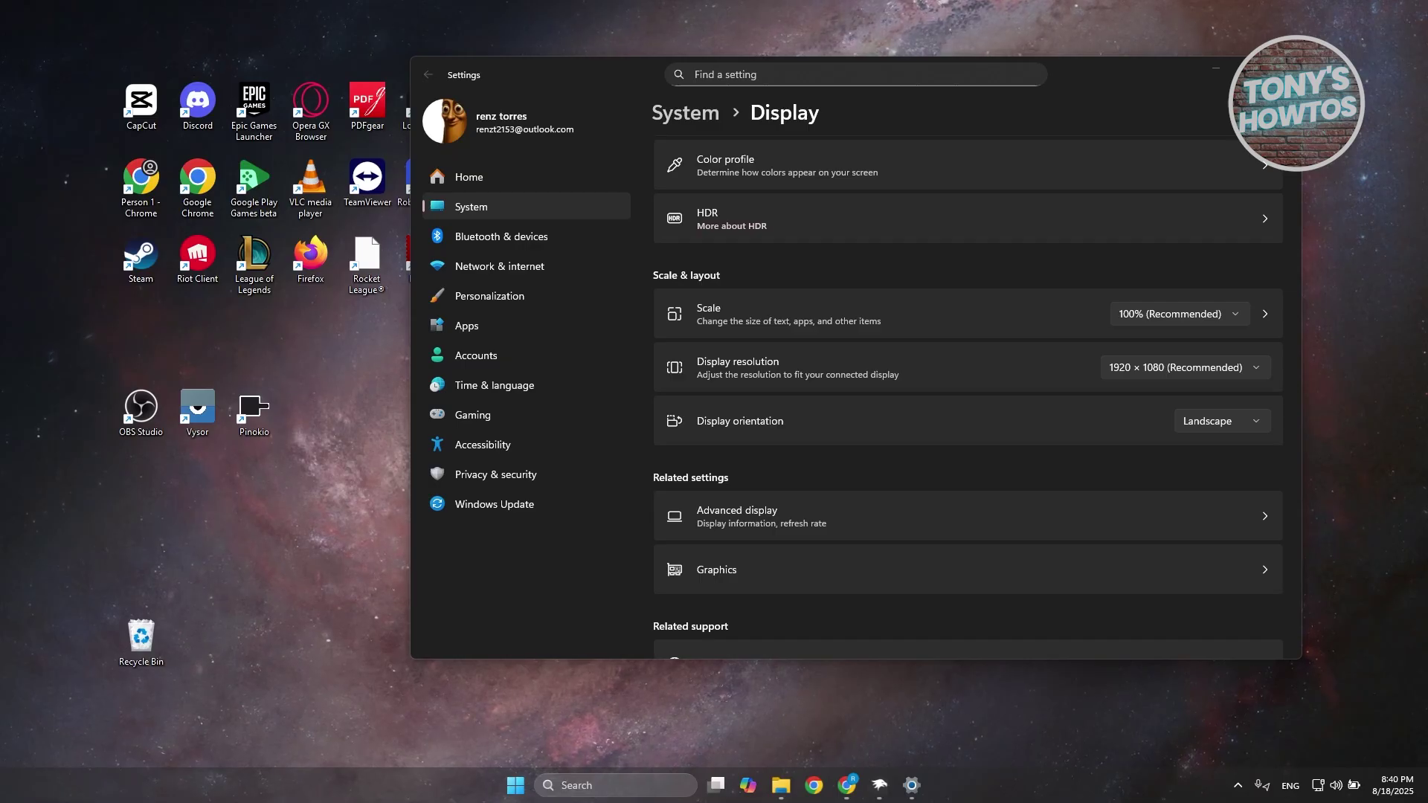
- Close Settings, download windhawk_setup.exe (10.3 MB) from windhawk.net in Chrome, then minimize Chrome
click(1284, 69)
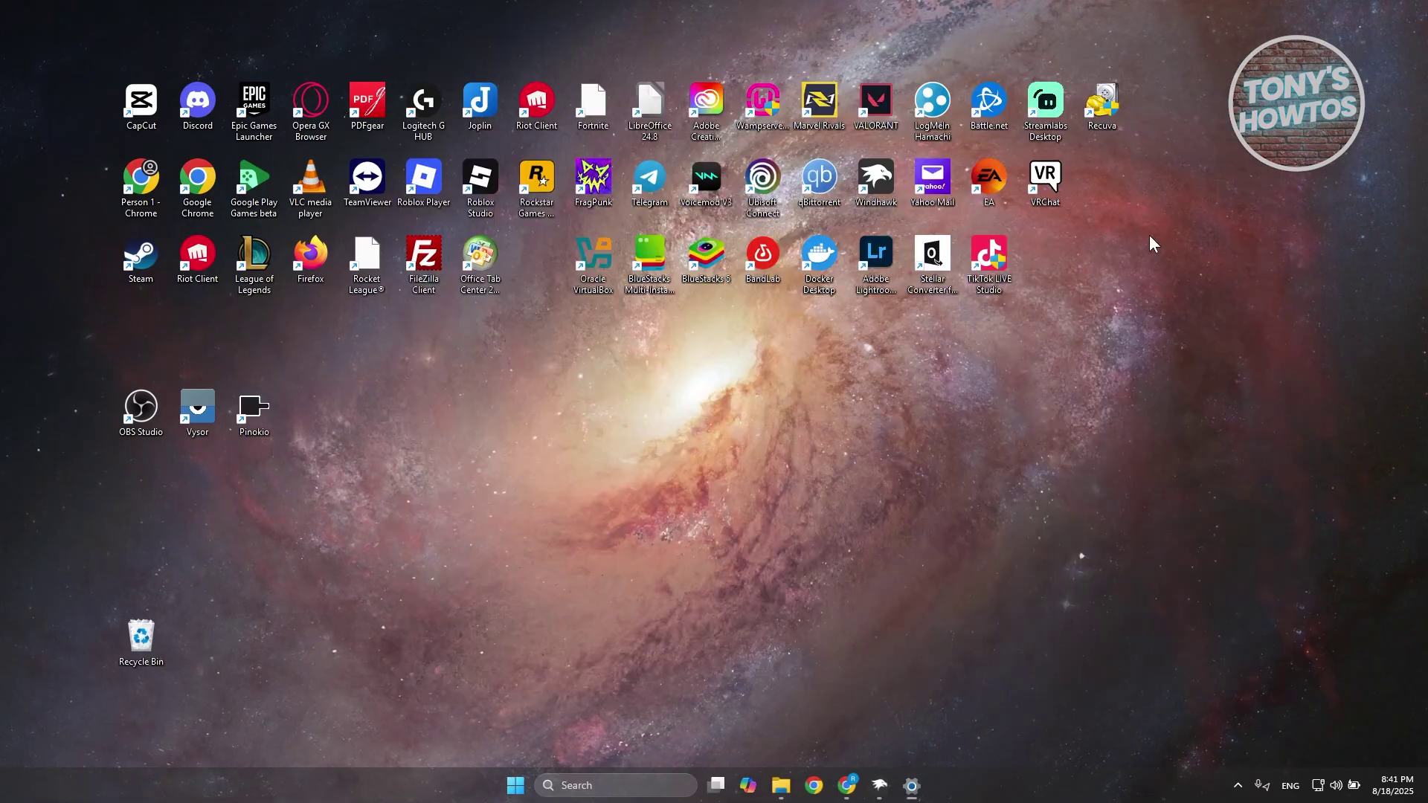
click(860, 785)
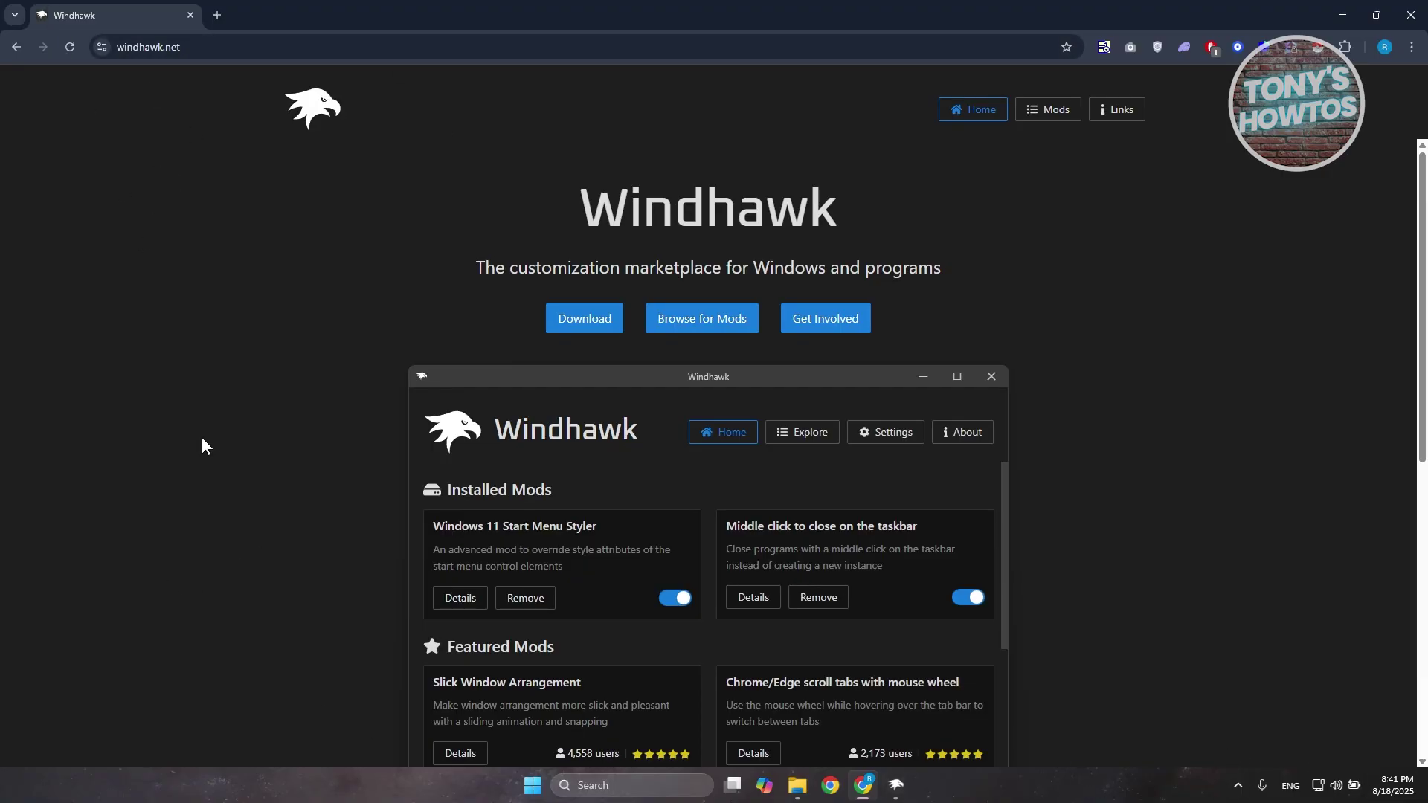
click(599, 318)
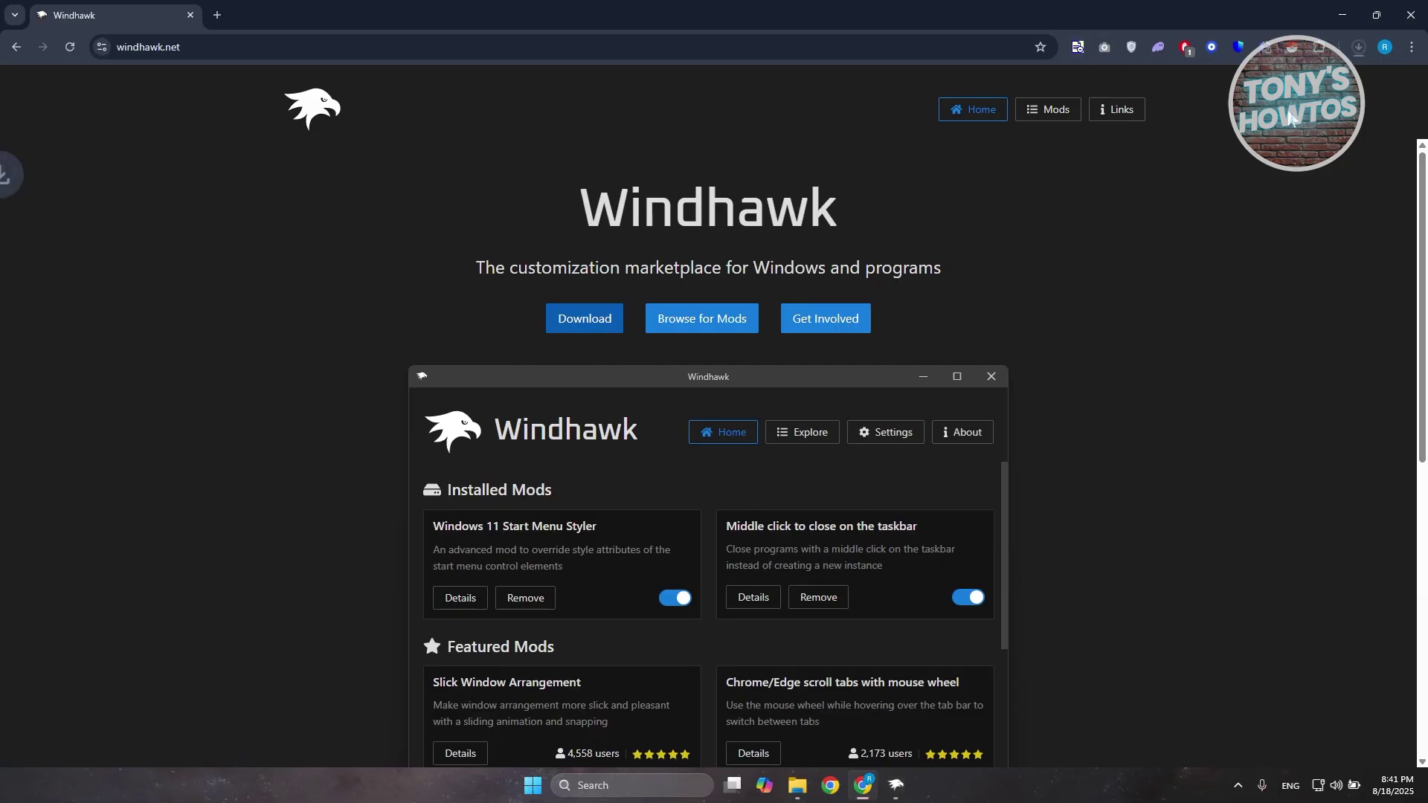
click(1359, 47)
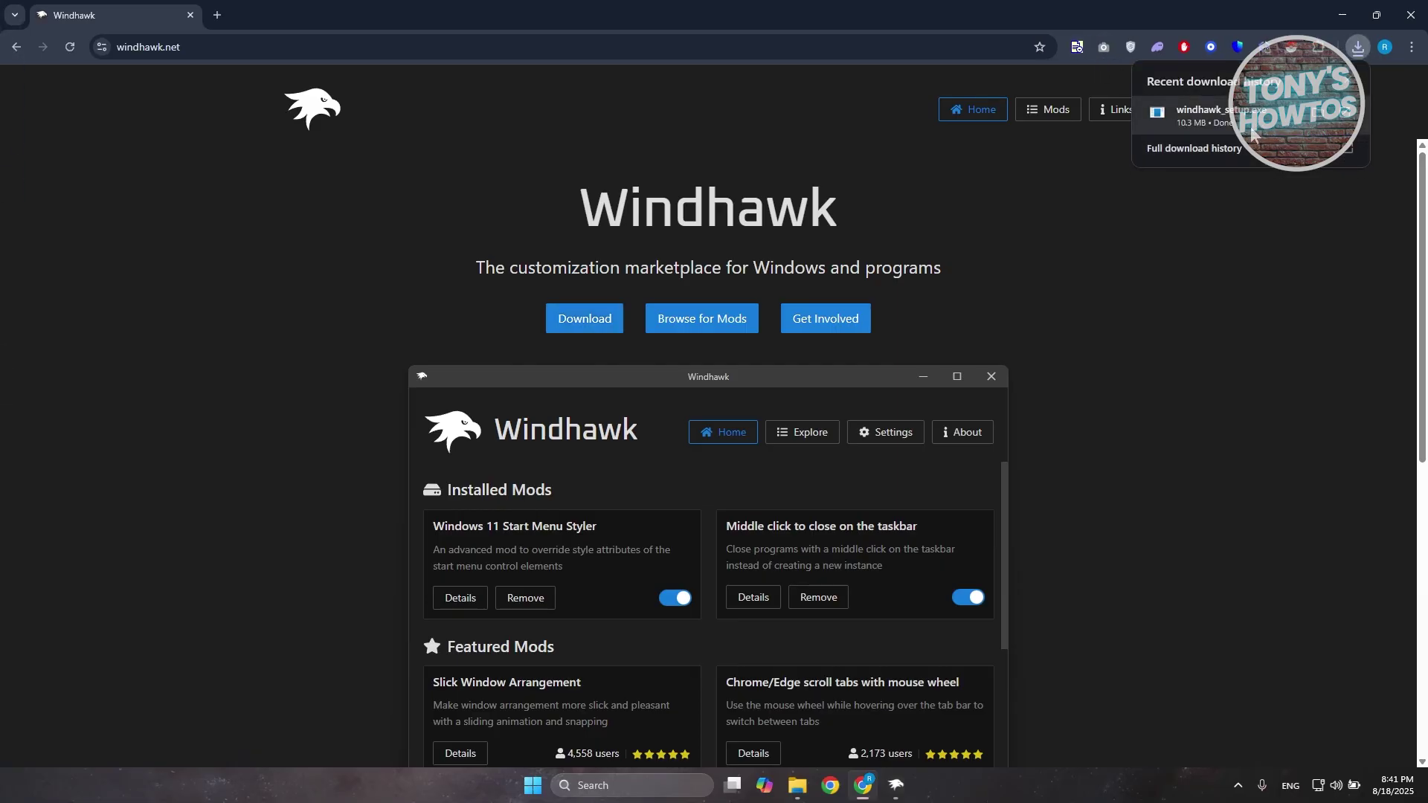
click(1338, 26)
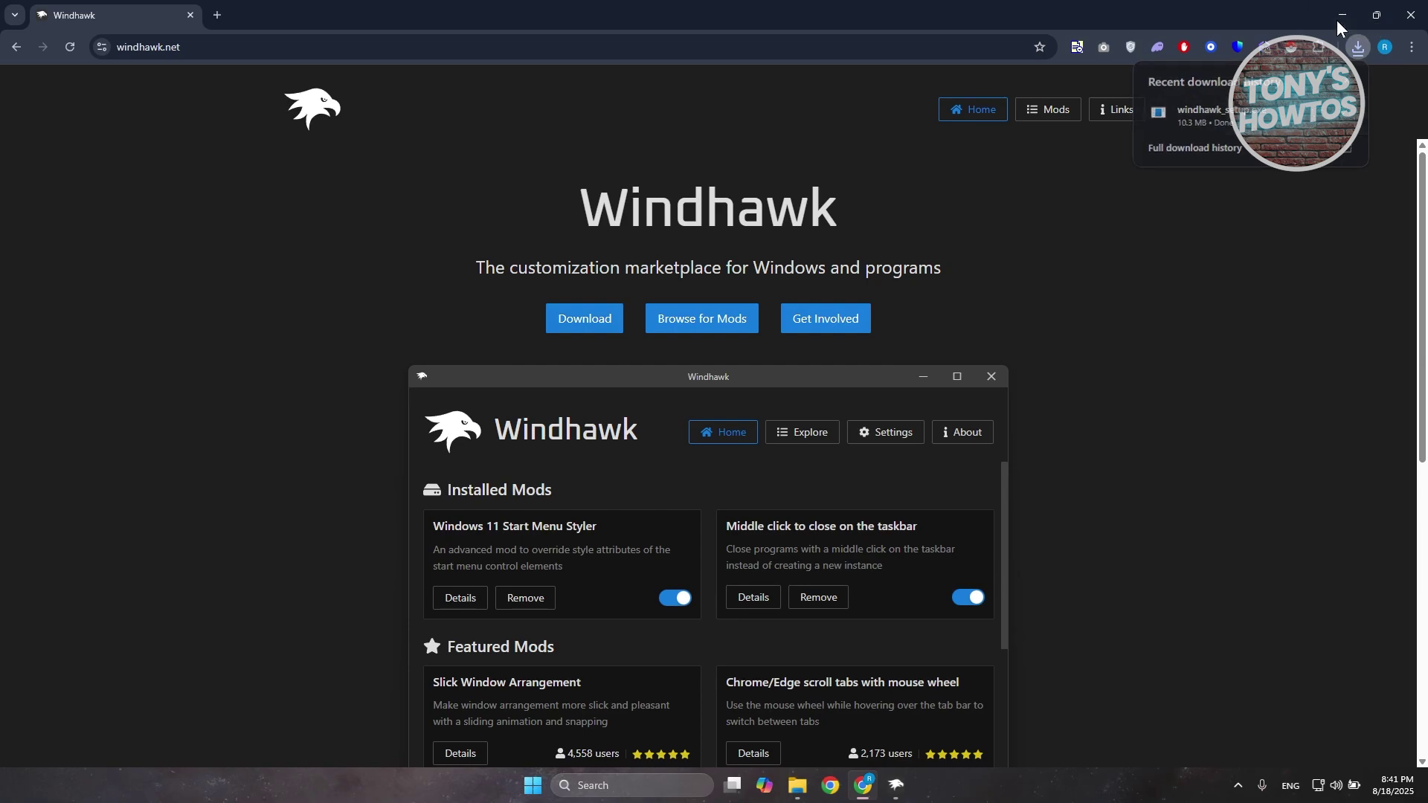
- In Windhawk's Explore, search 'taskbar' and open the Taskbar height and icon size mod's details
click(896, 785)
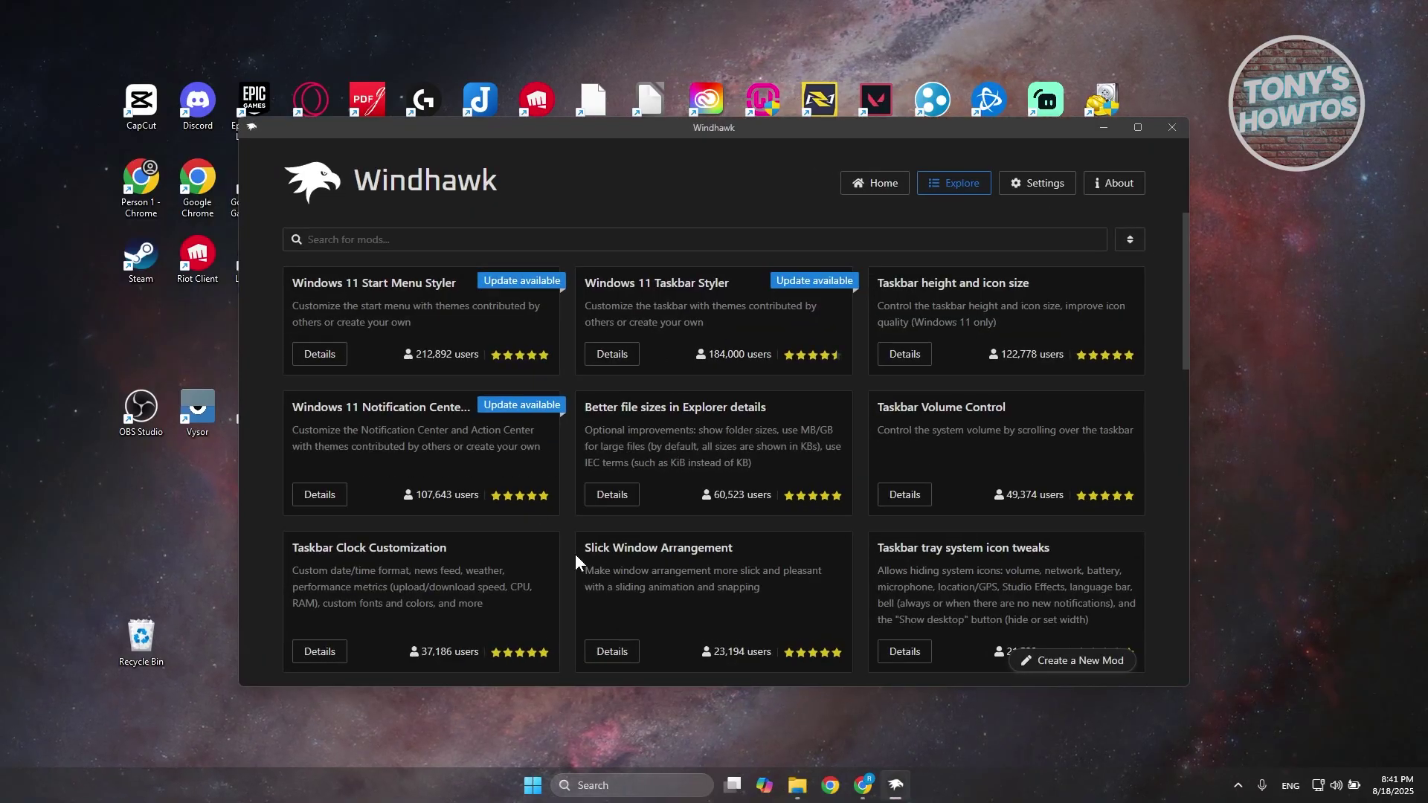
click(890, 190)
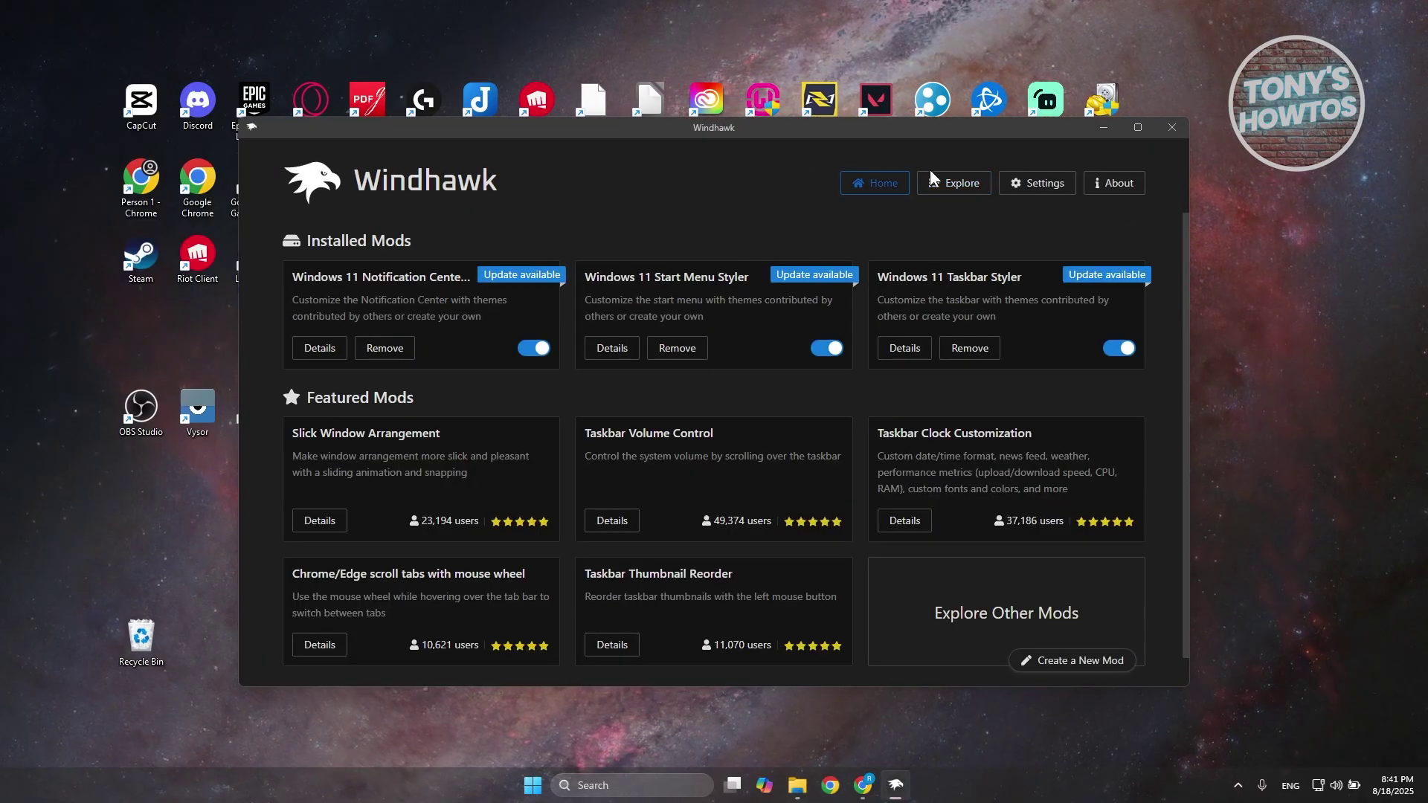
click(965, 186)
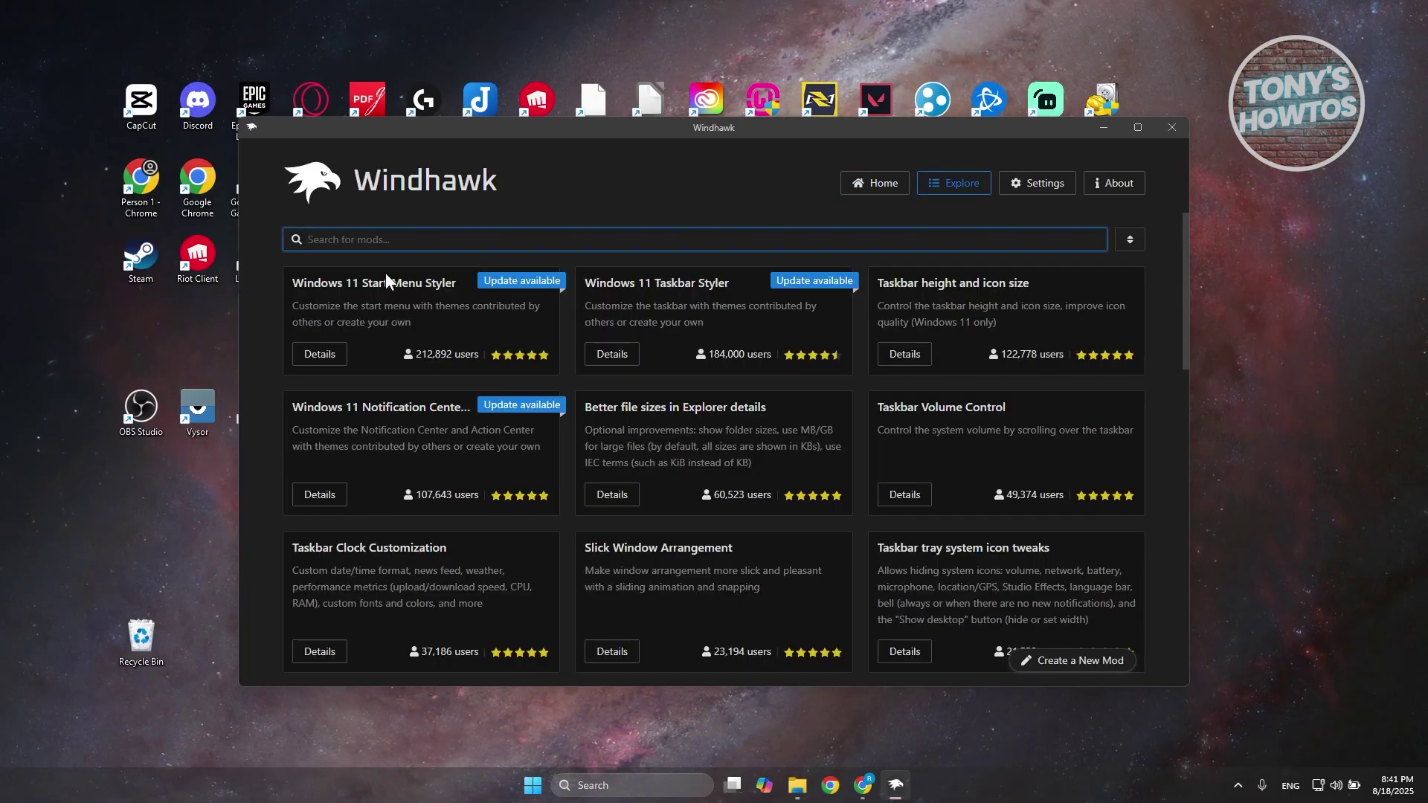
text(taskbar)
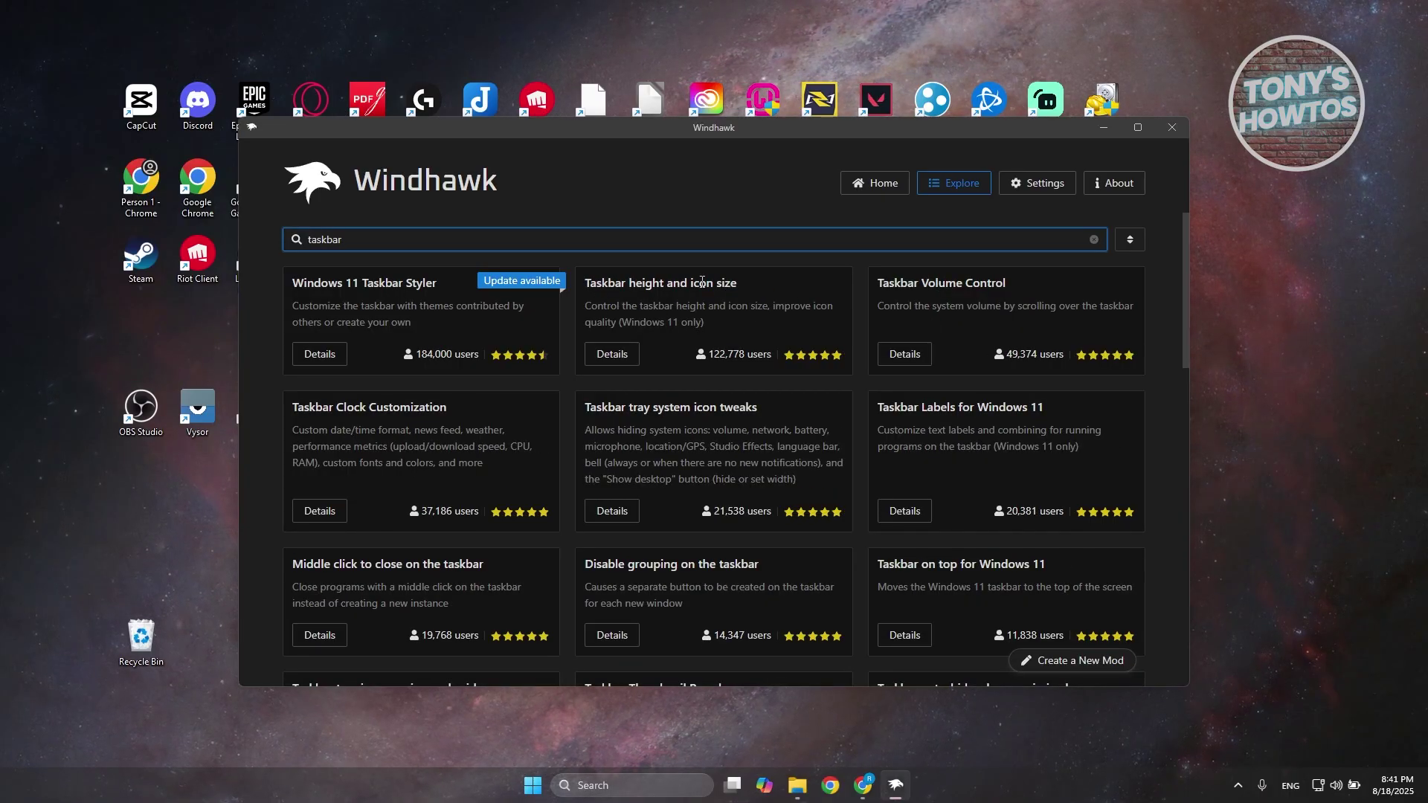
click(612, 354)
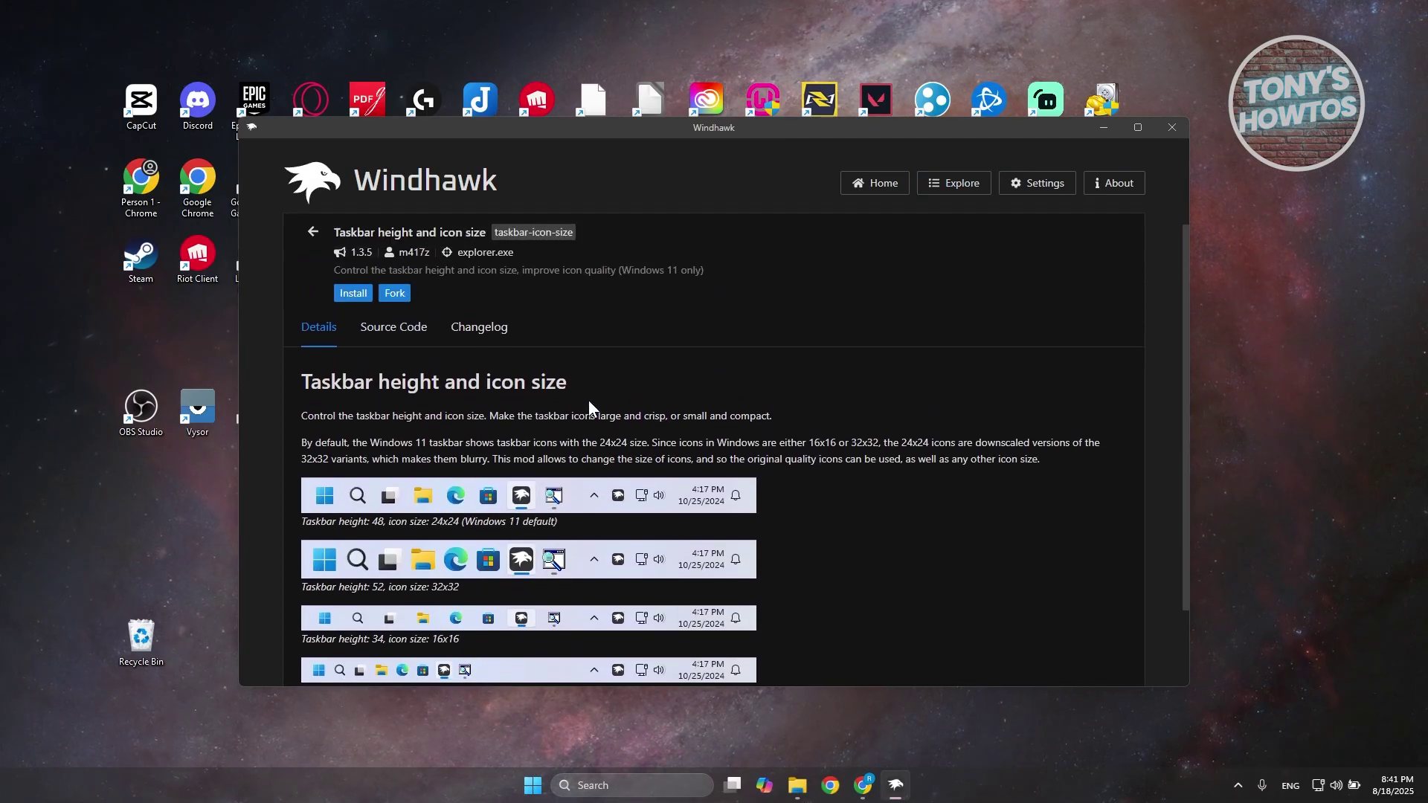
- Install the Taskbar height and icon size mod, accepting the risk warning
click(362, 308)
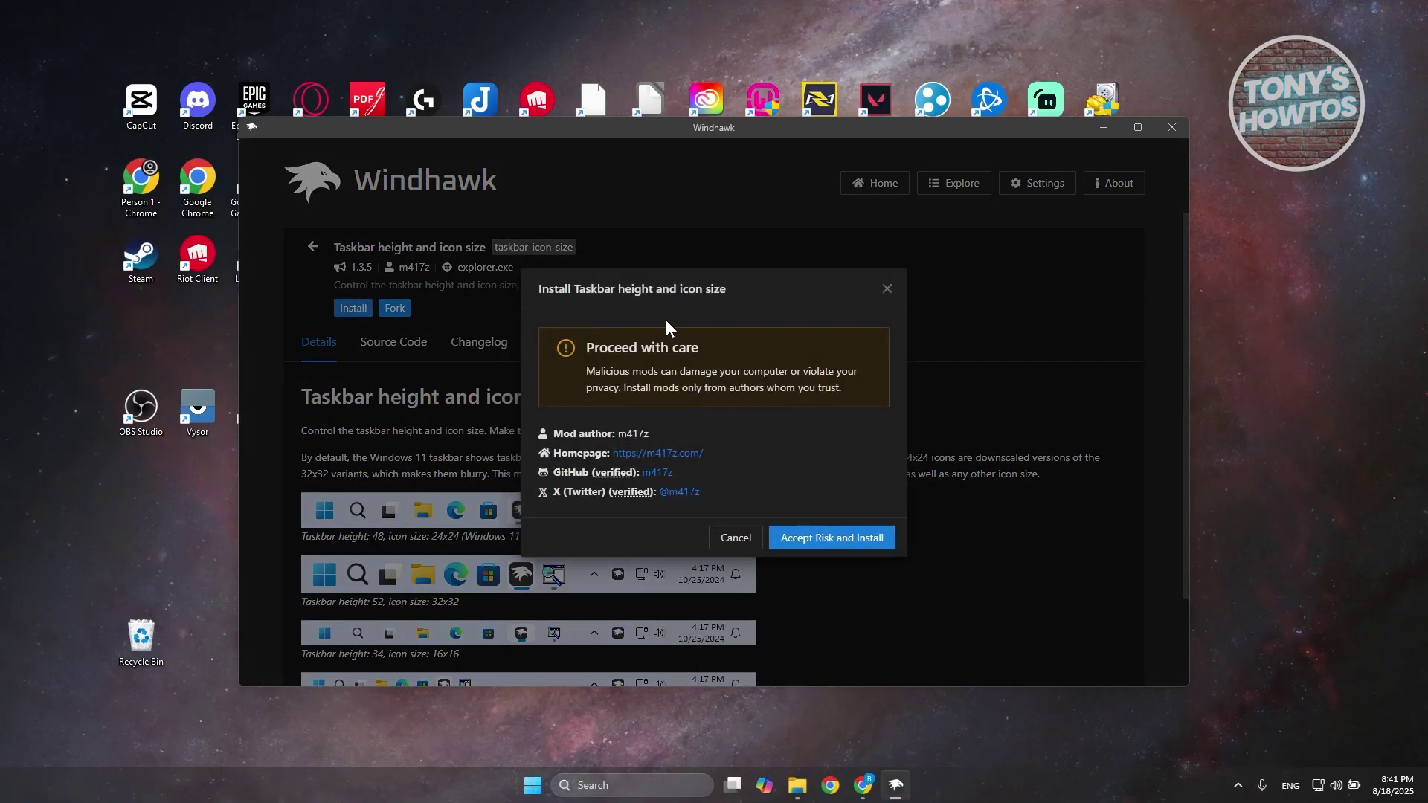
click(812, 540)
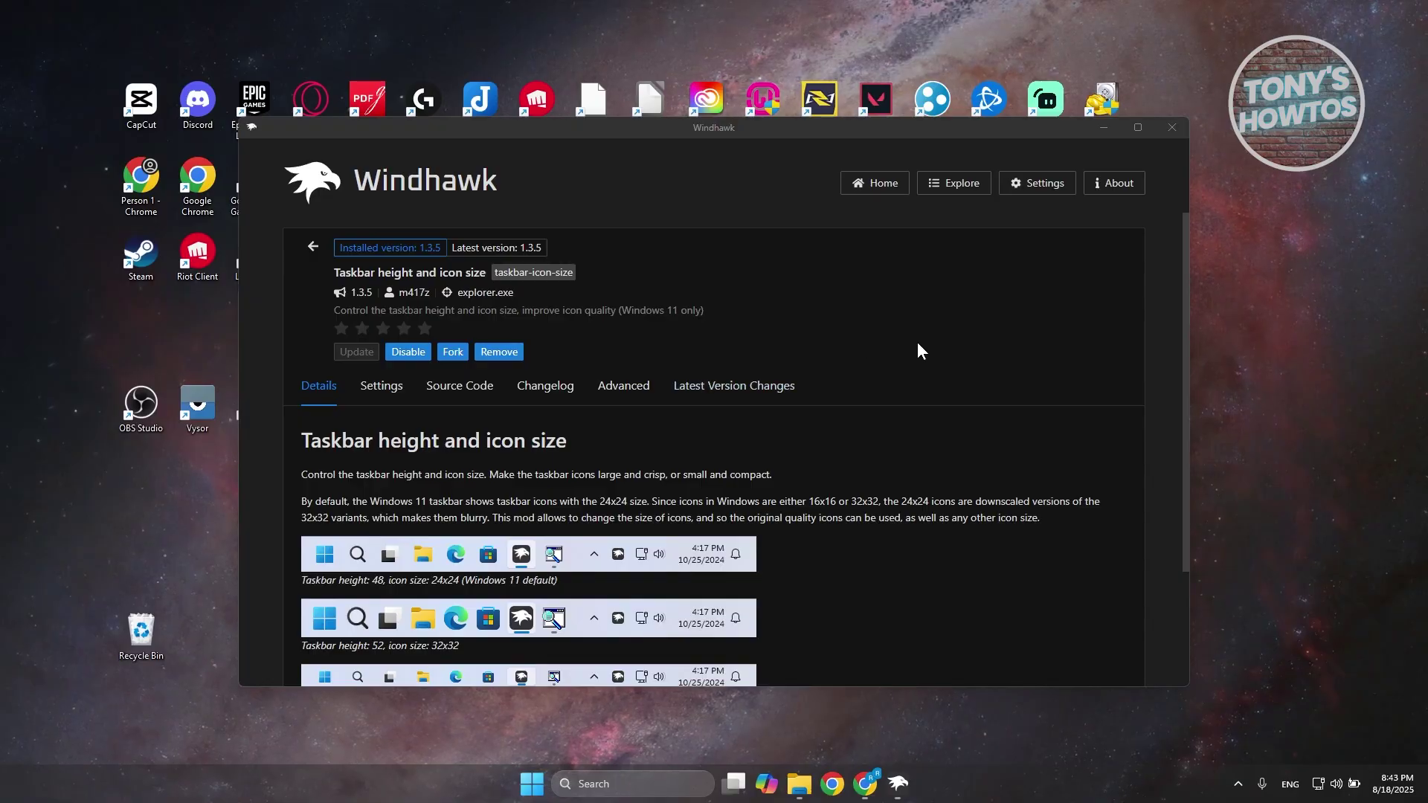
- Look through Windhawk's advanced settings without changing anything, then return to the Home page
click(1013, 185)
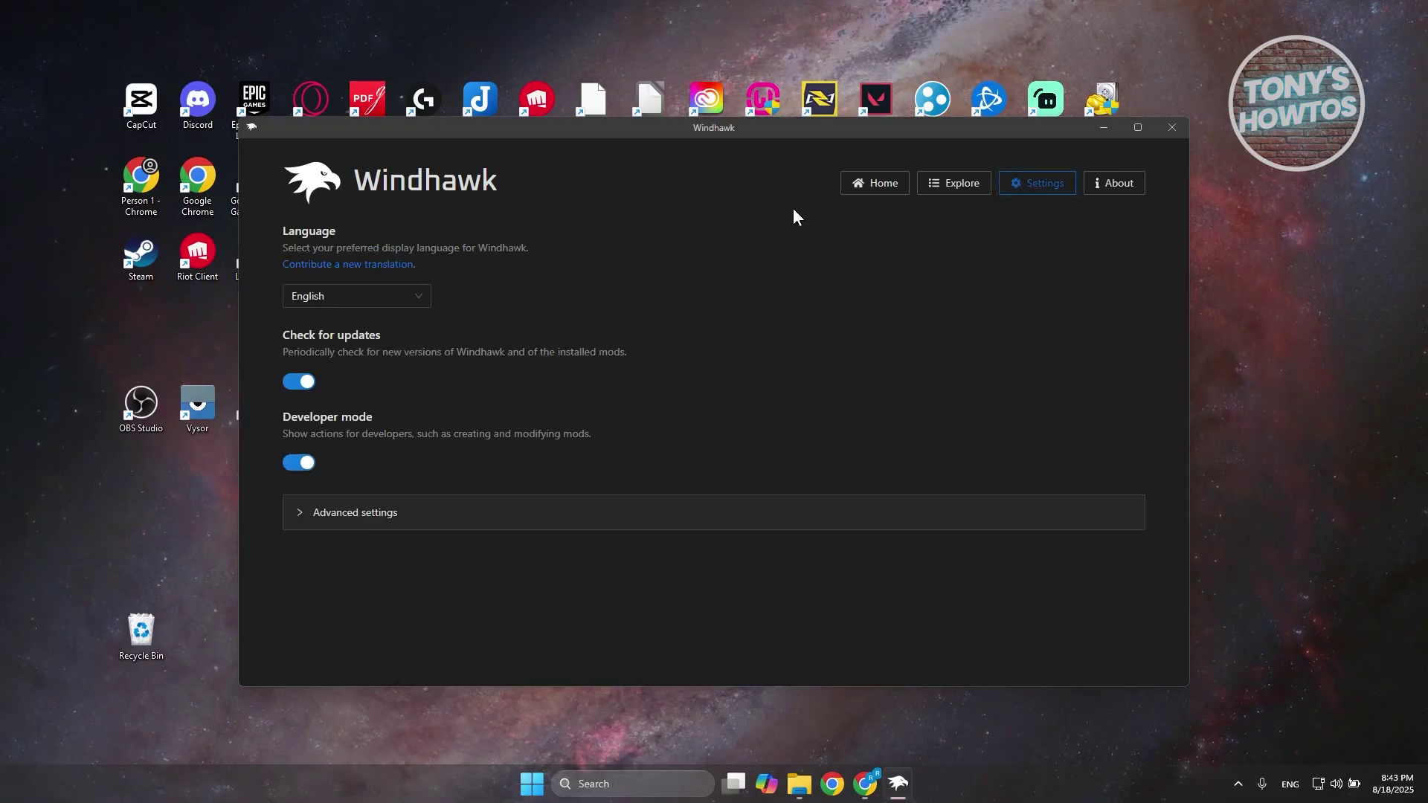
click(327, 517)
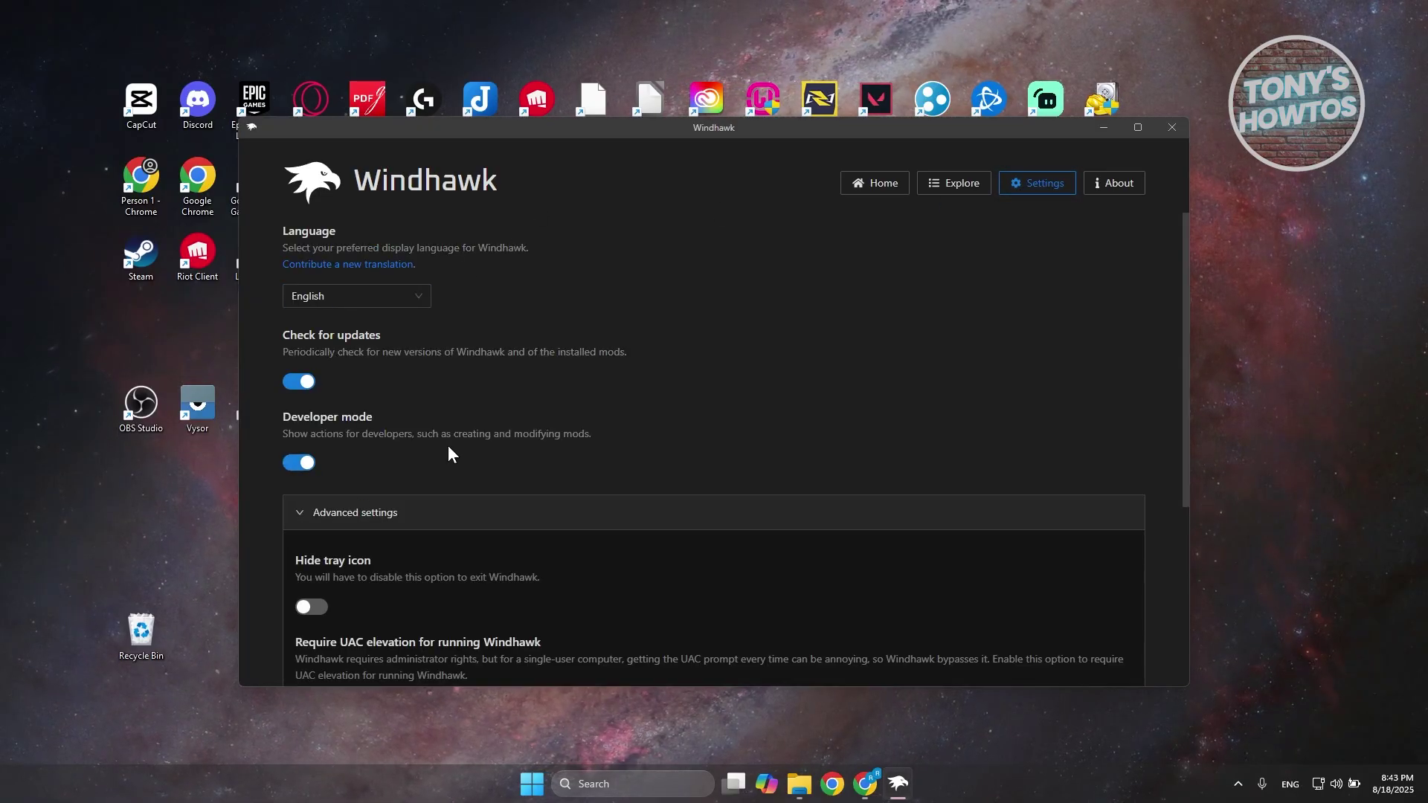
scroll(672, 287, down, 4)
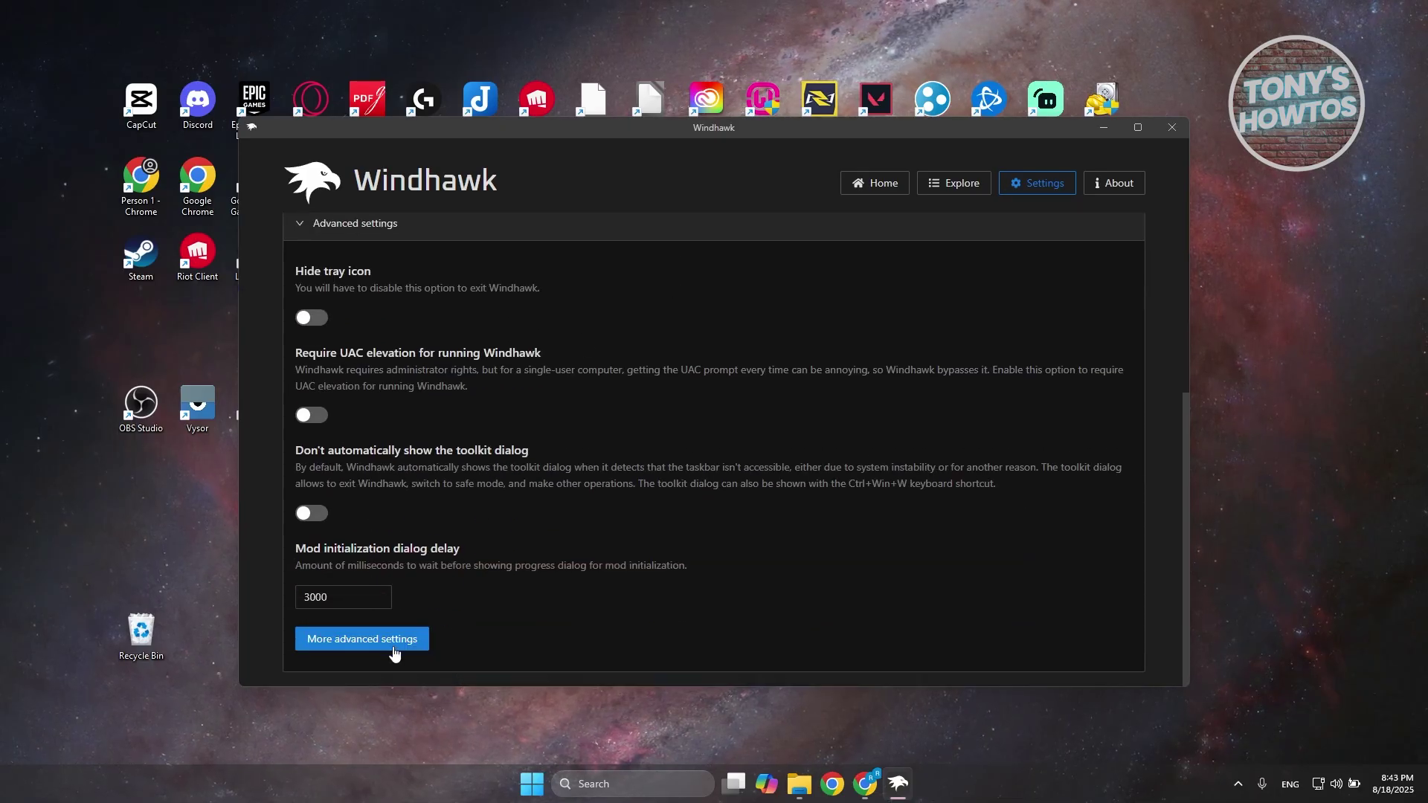
click(391, 648)
scroll(680, 446, down, 2)
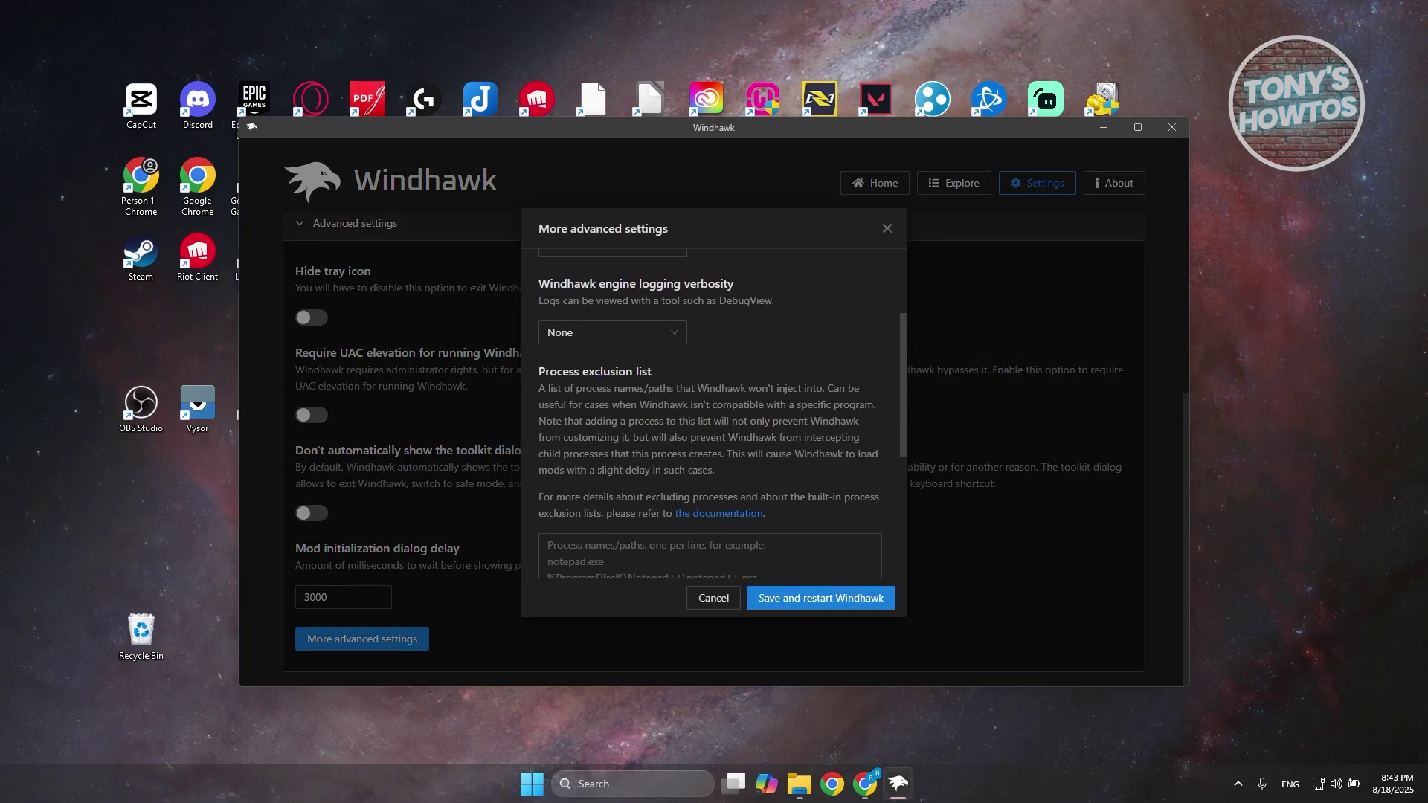
scroll(702, 383, up, 2)
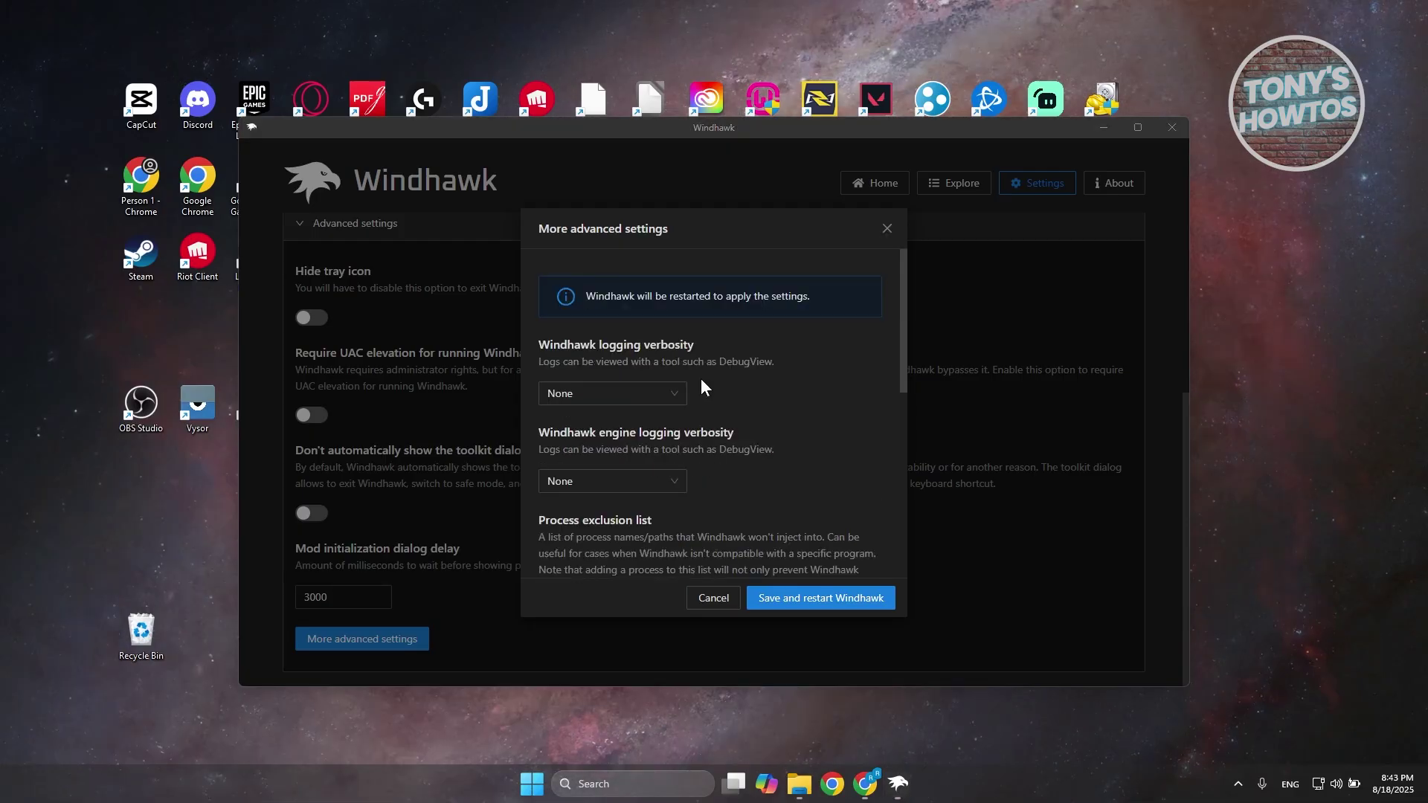
click(714, 598)
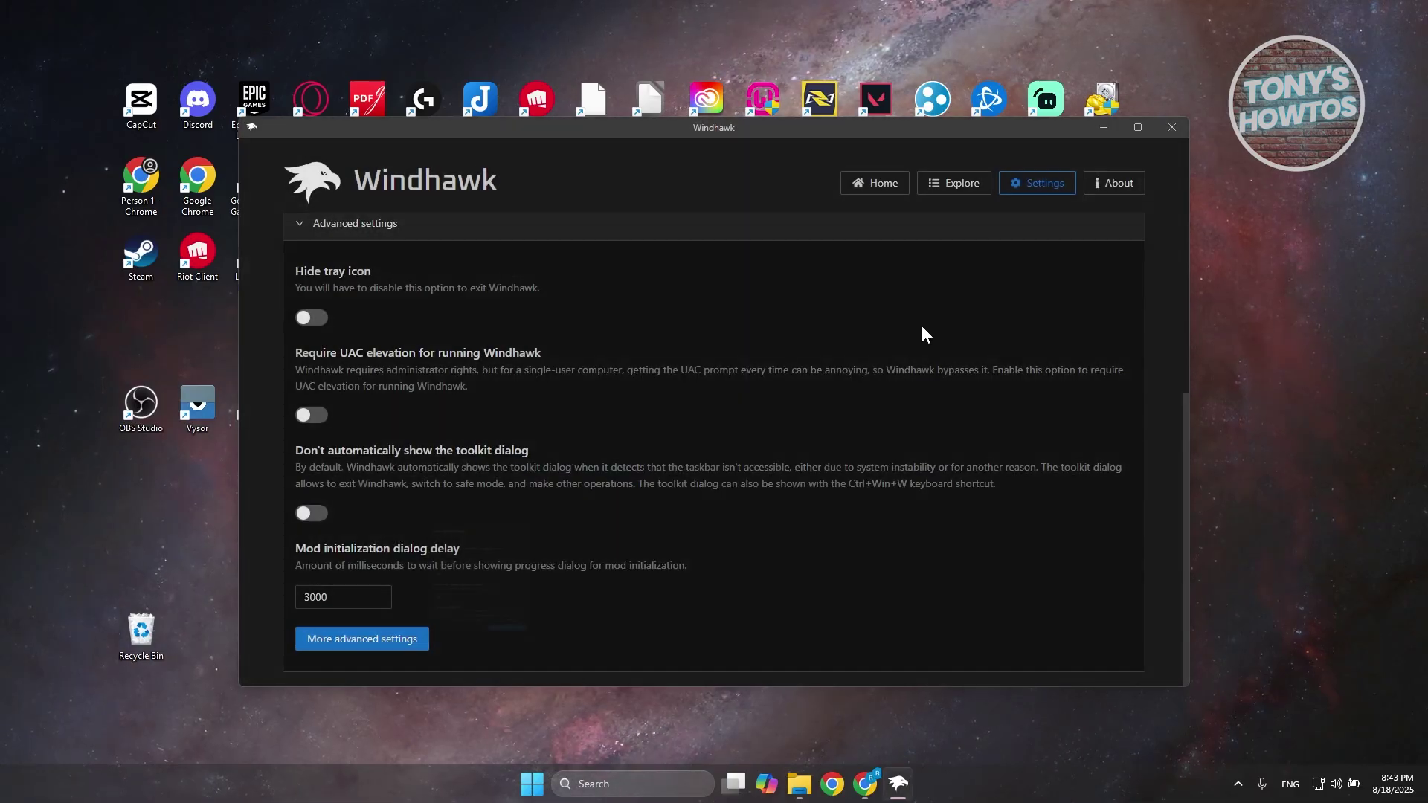
click(882, 187)
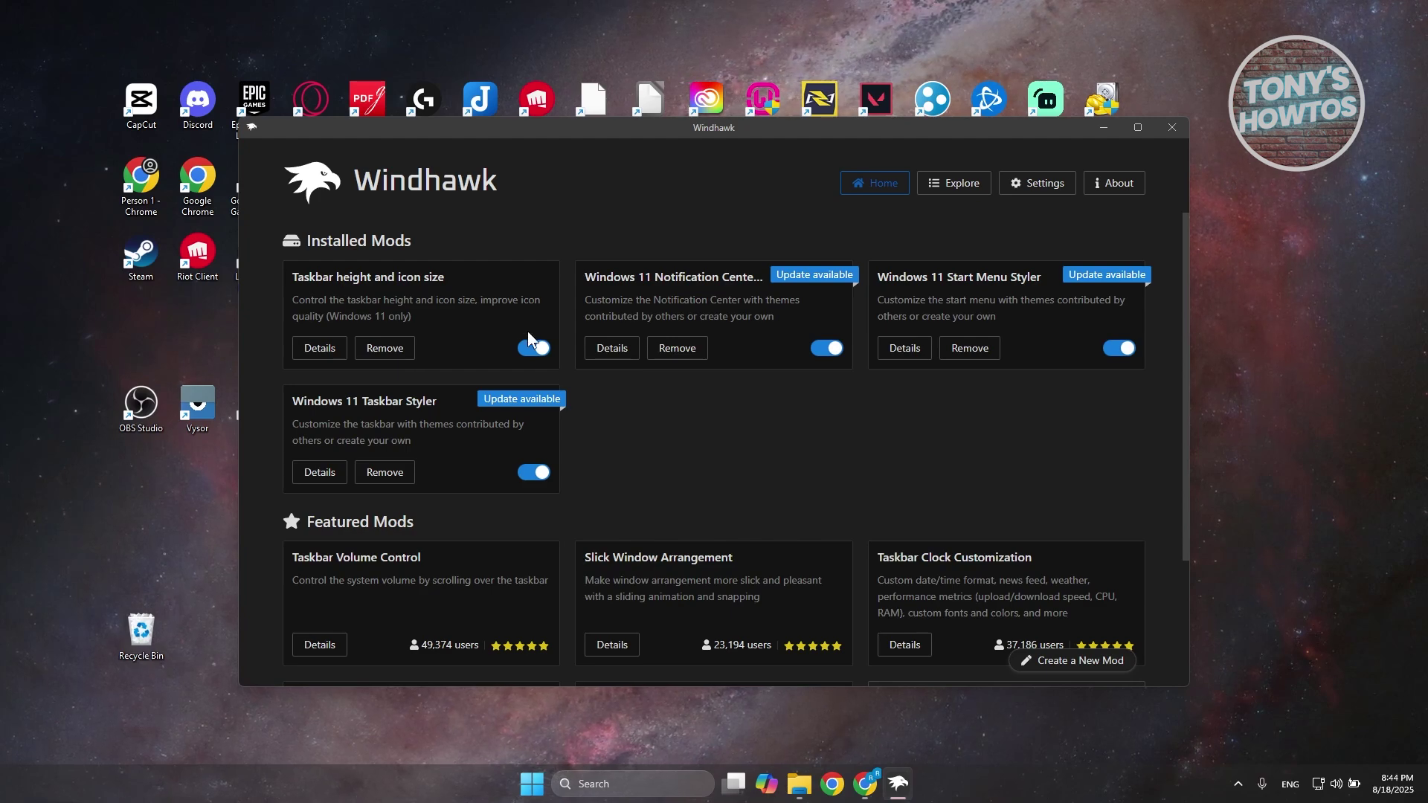
- Open the Taskbar height and icon size mod's Settings tab
click(320, 348)
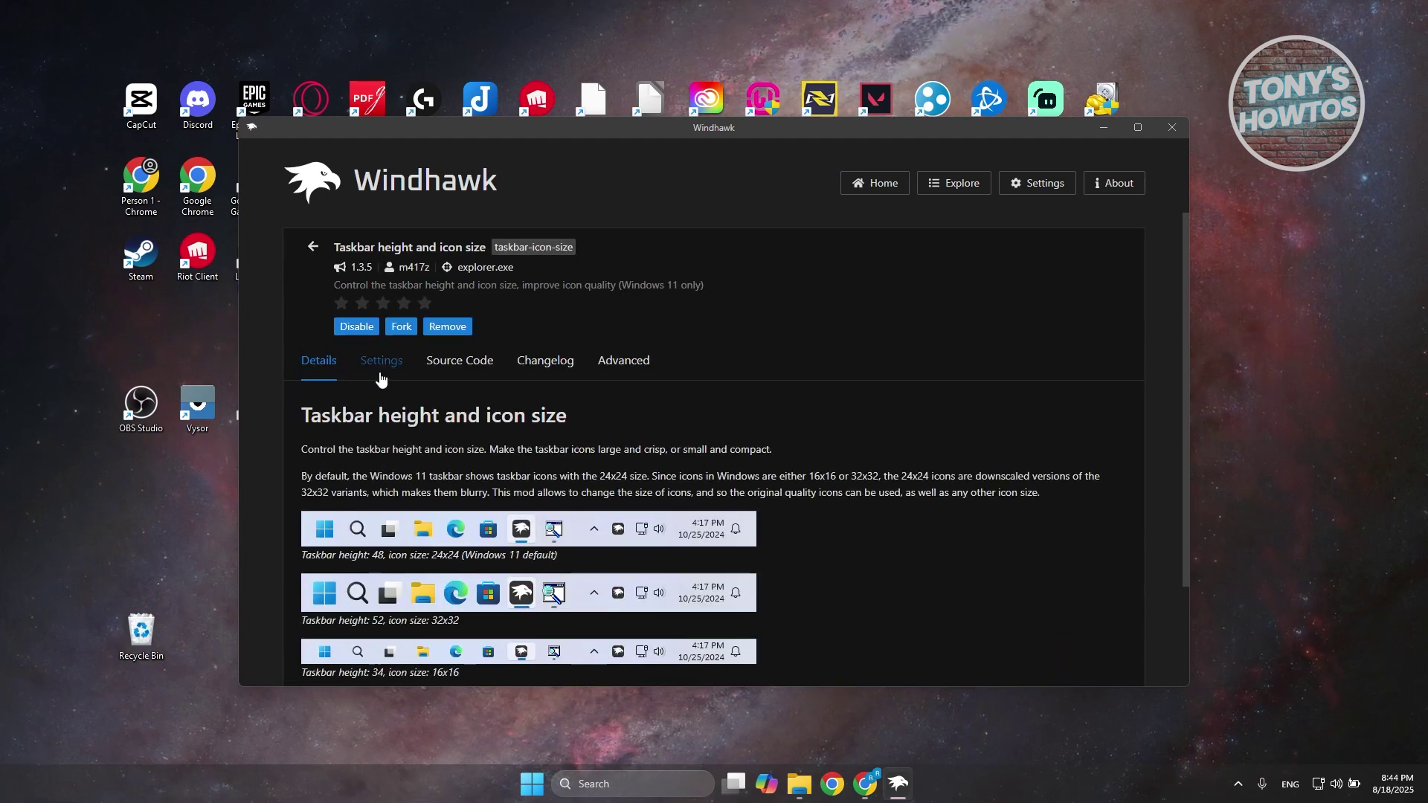
click(381, 364)
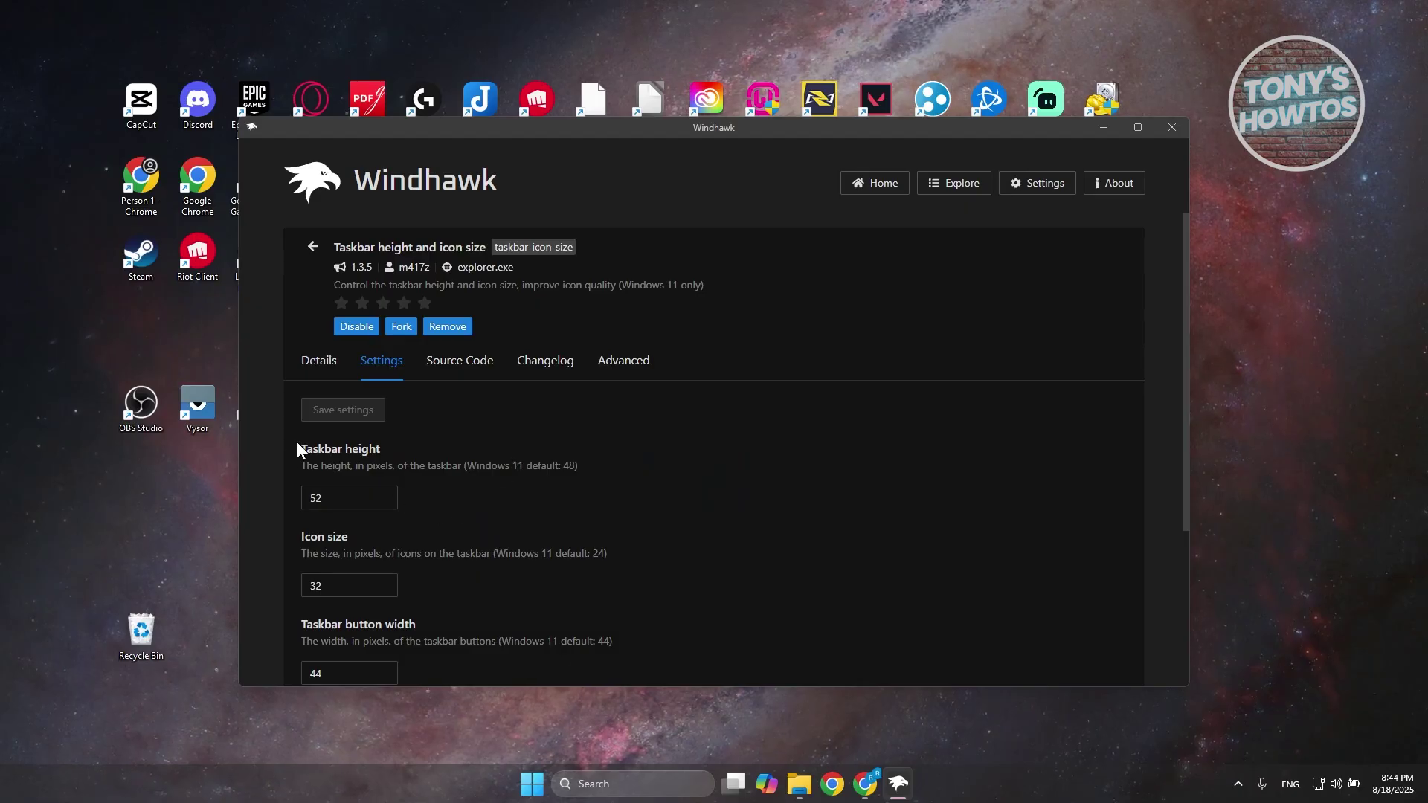
scroll(384, 448, down, 2)
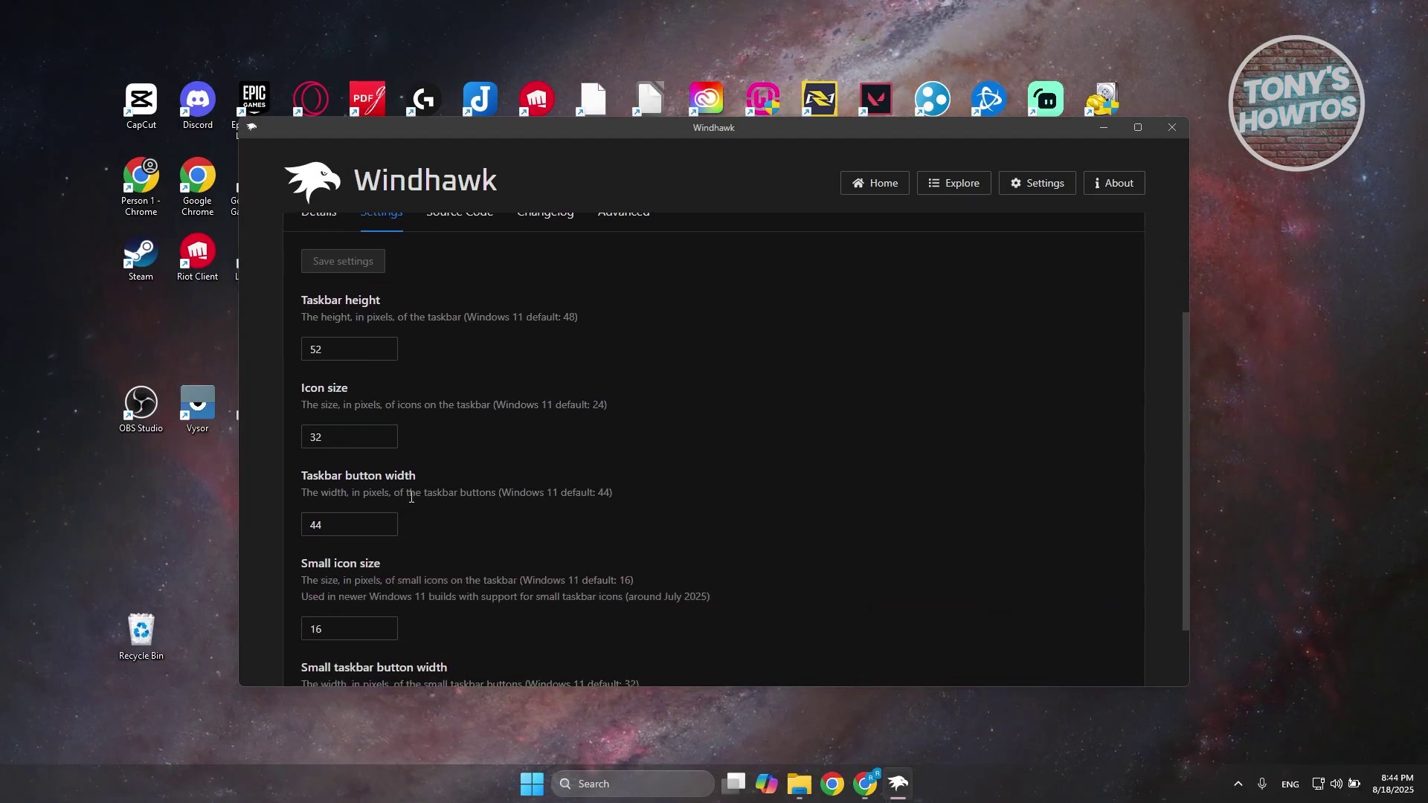
scroll(373, 512, up, 1)
- Change Taskbar height from 52 to 40 and Icon size from 32 to 22, then save
click(317, 424)
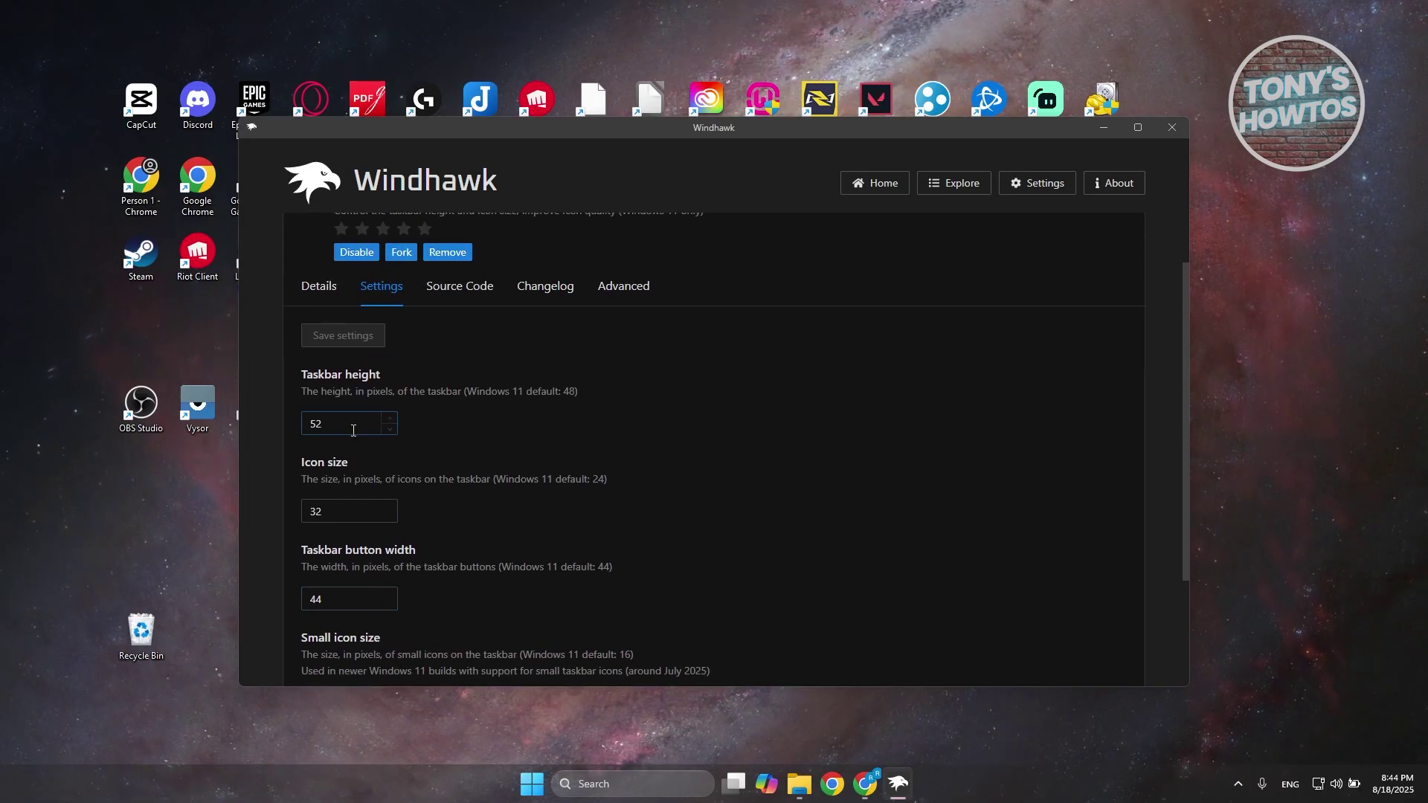
double_click(317, 425)
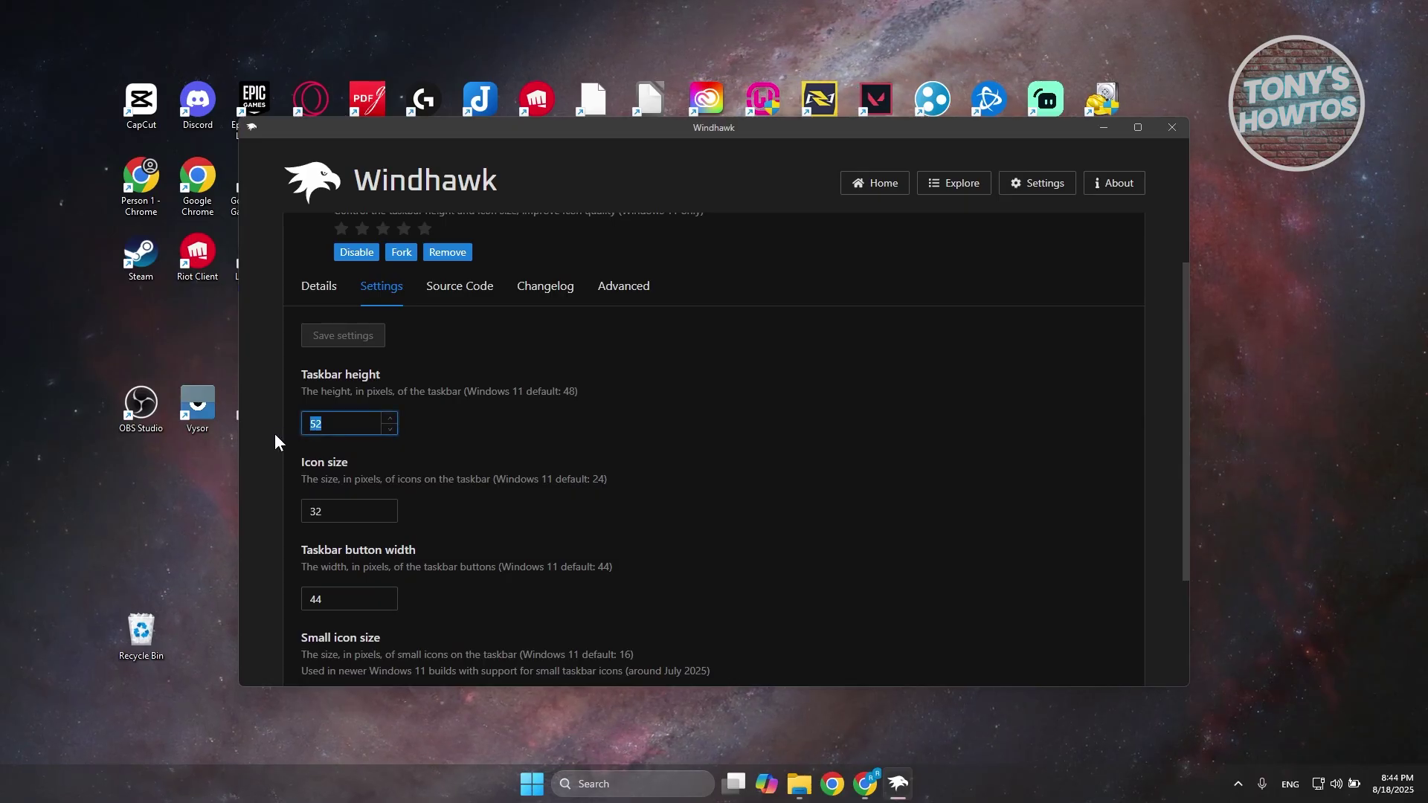
text(40)
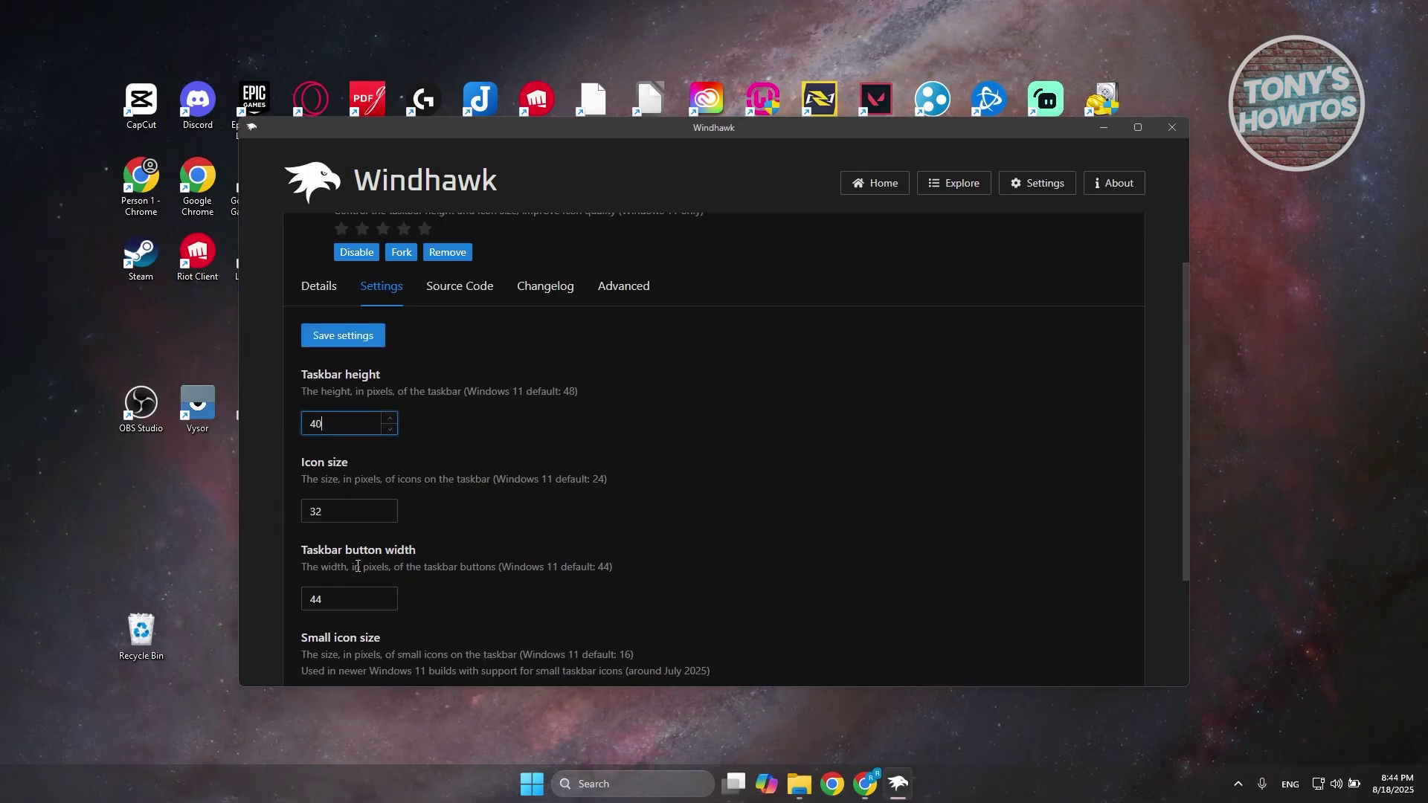
drag(346, 513, 279, 515)
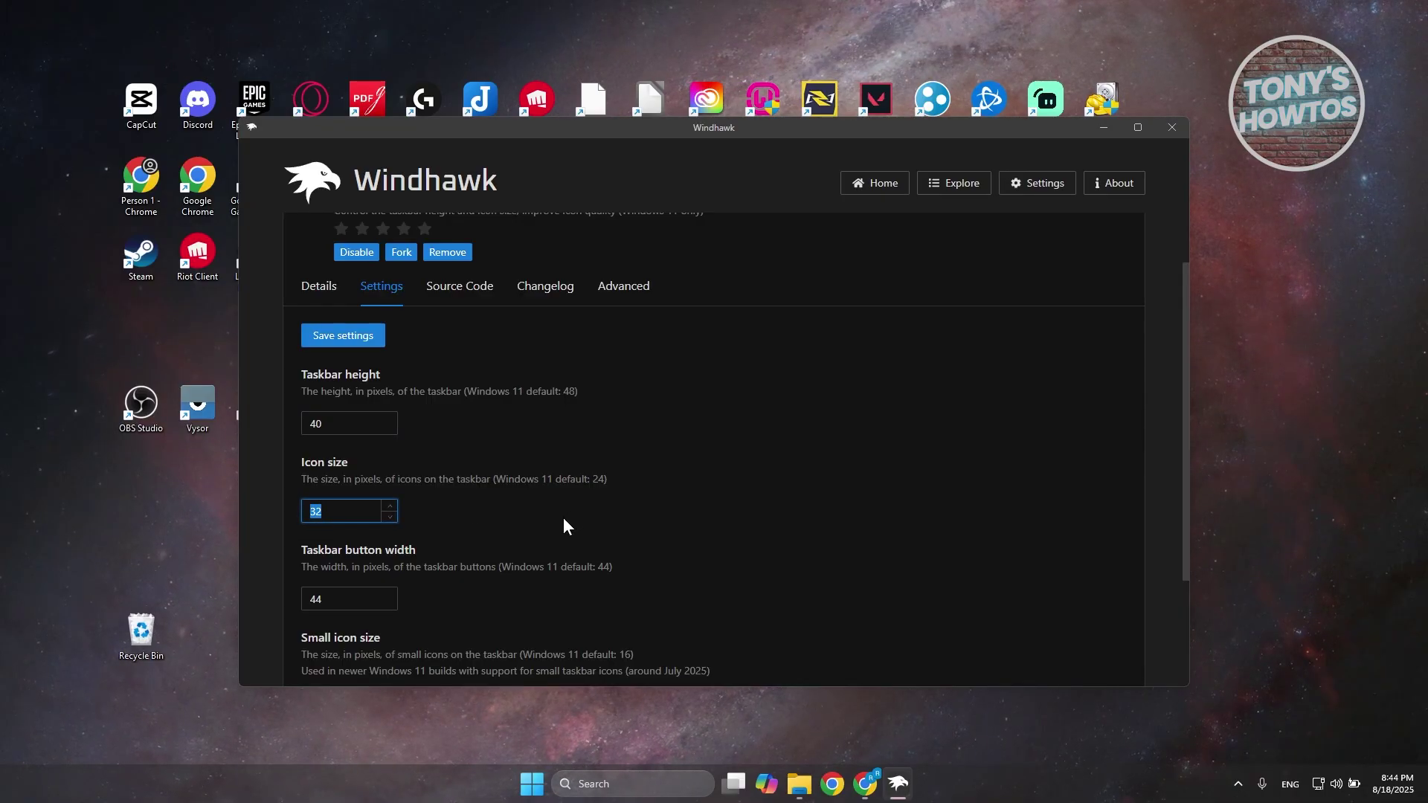
text(22)
click(351, 341)
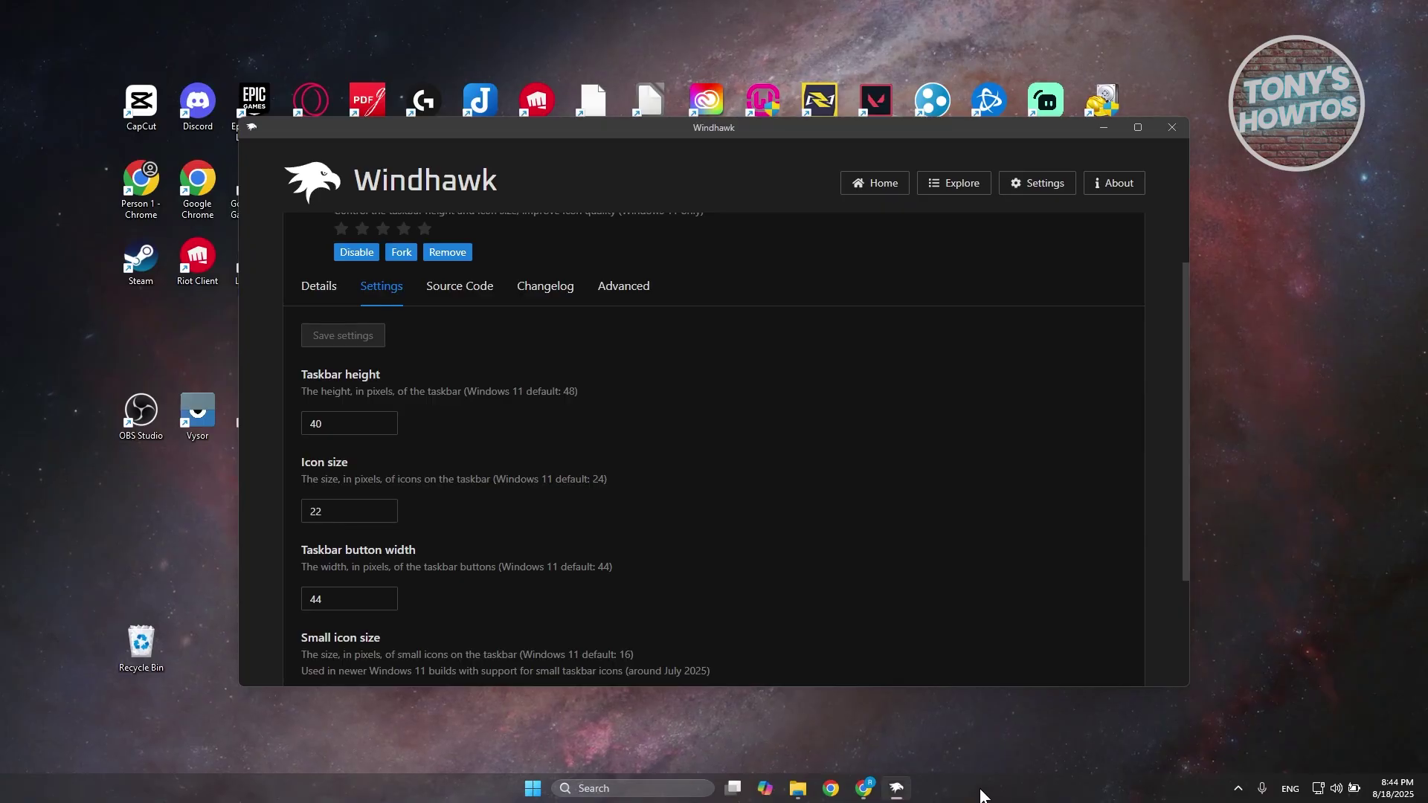
- Replace the Taskbar height 40 with 50, keep Icon size 22, and save
click(311, 421)
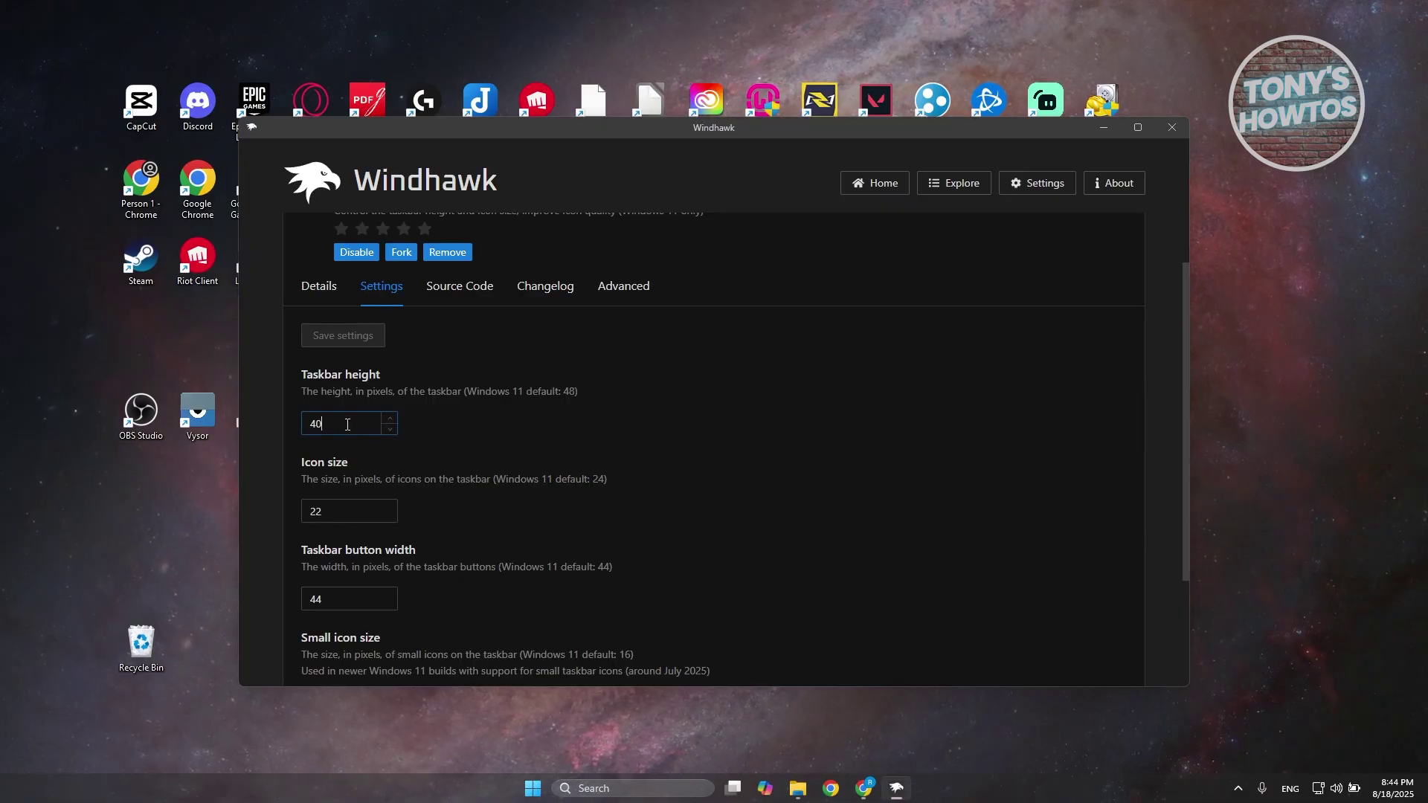
key(ctrl+a)
text(50)
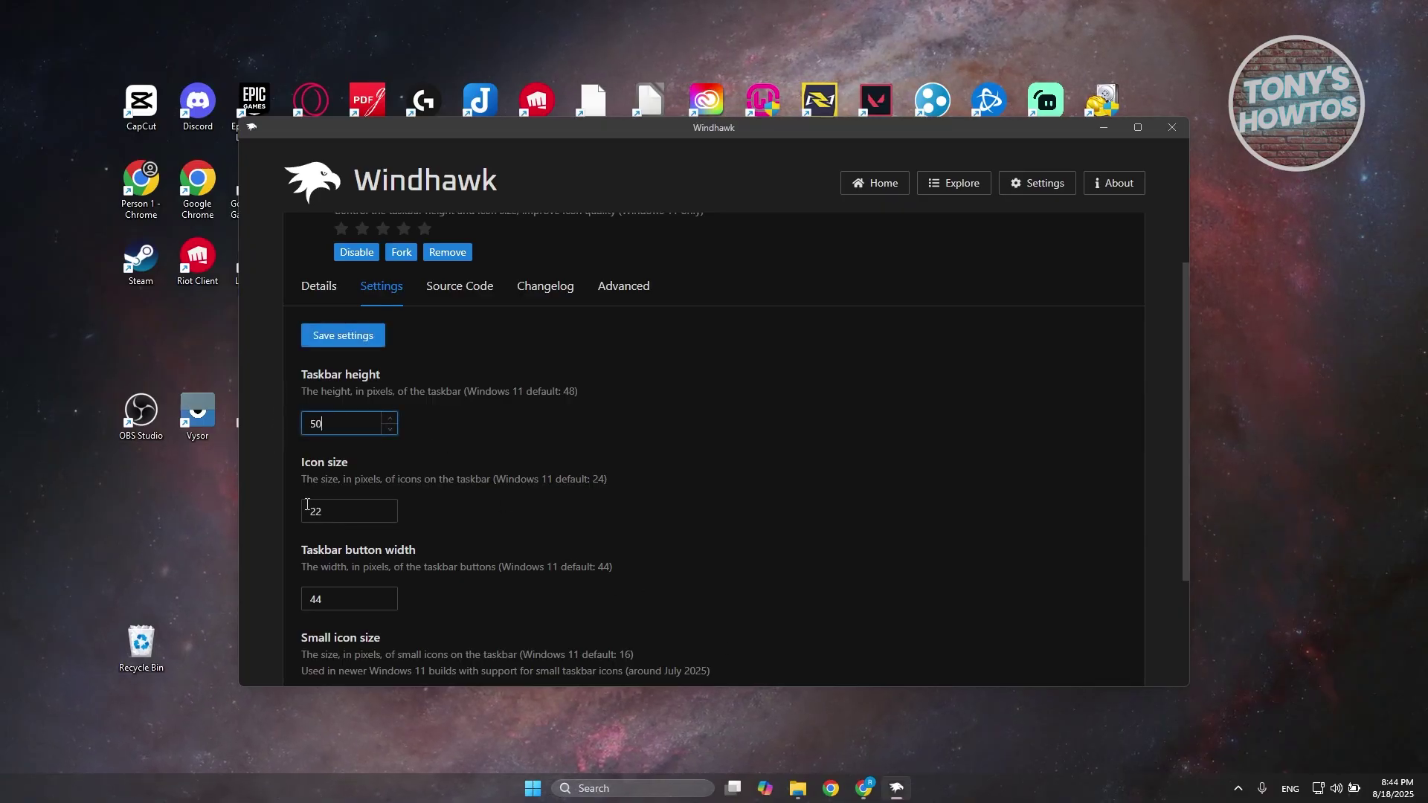
double_click(334, 513)
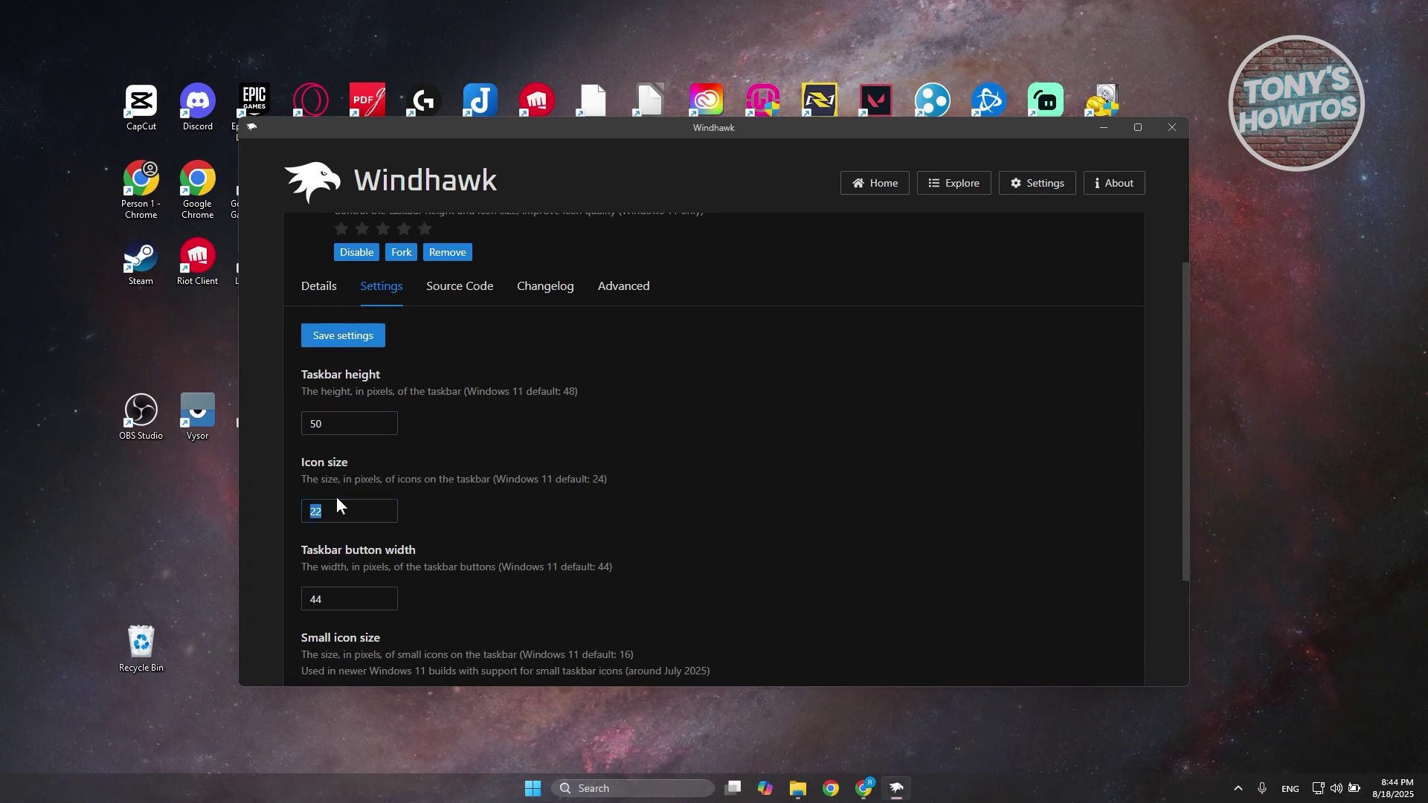
click(335, 337)
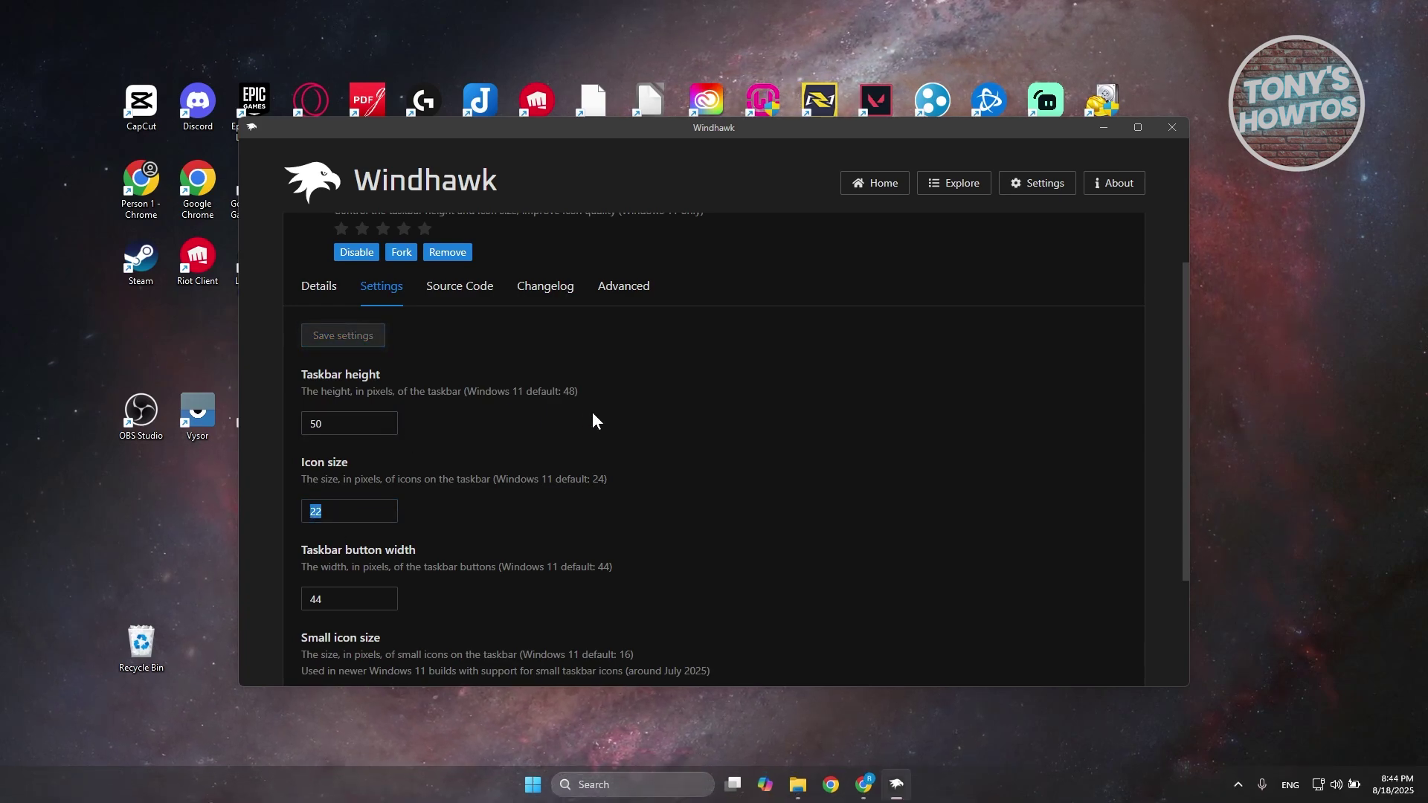